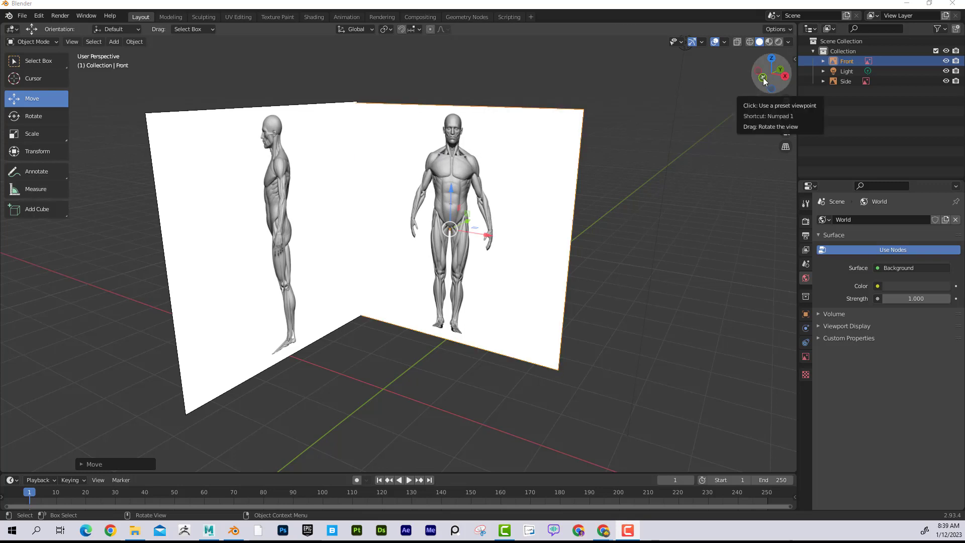
# - Add a cube mesh to the scene in front orthographic view
pyautogui.click(619, 159)
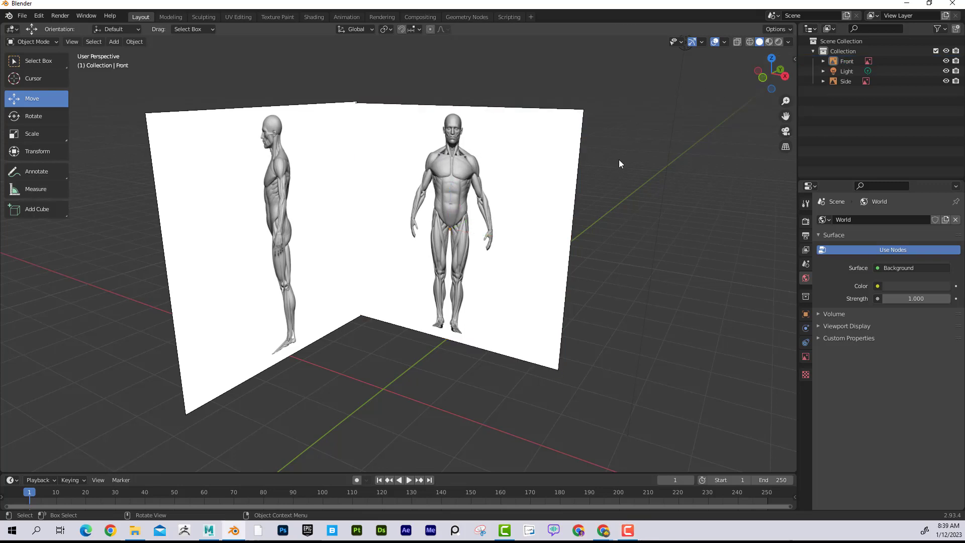
pyautogui.press('KP_1')
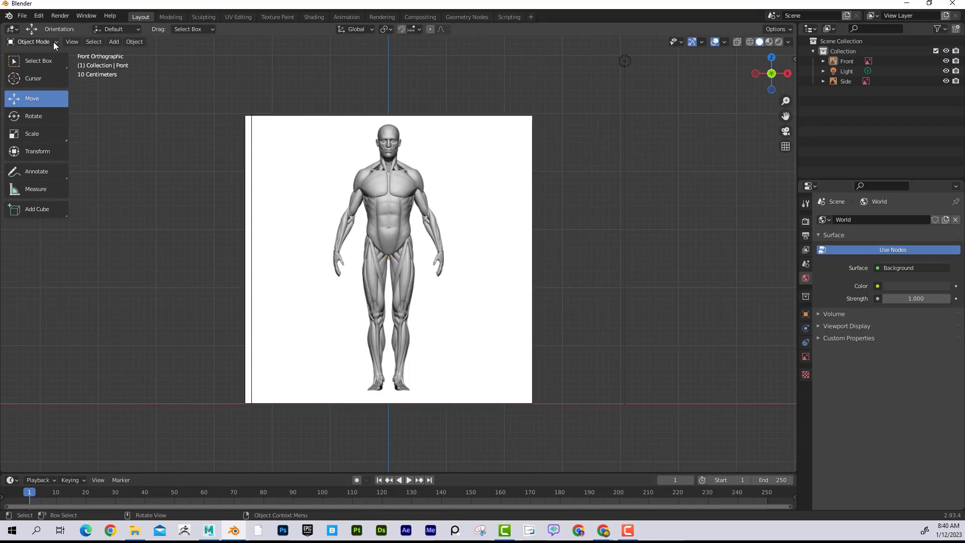
pyautogui.click(246, 172)
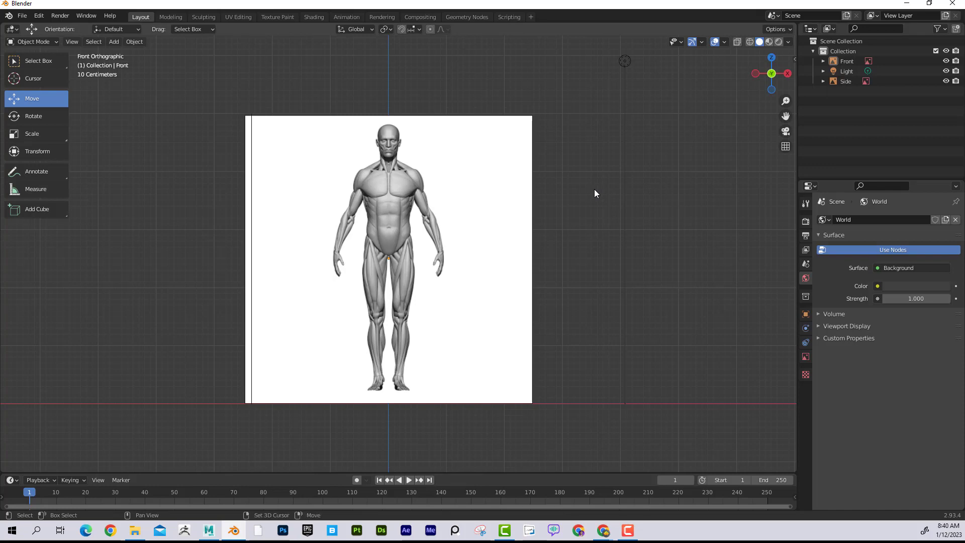
pyautogui.hotkey('shift', 'a')
pyautogui.moveTo(594, 190)
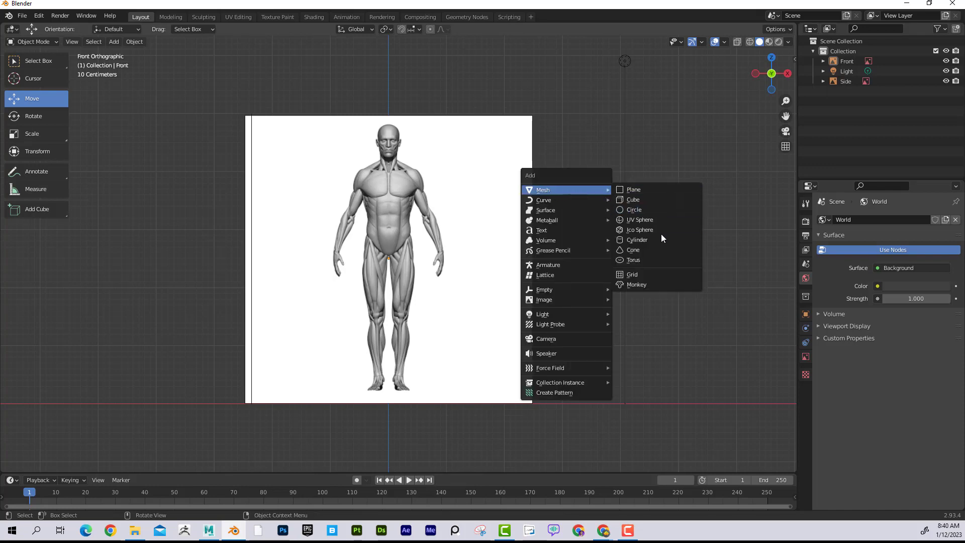
pyautogui.click(660, 196)
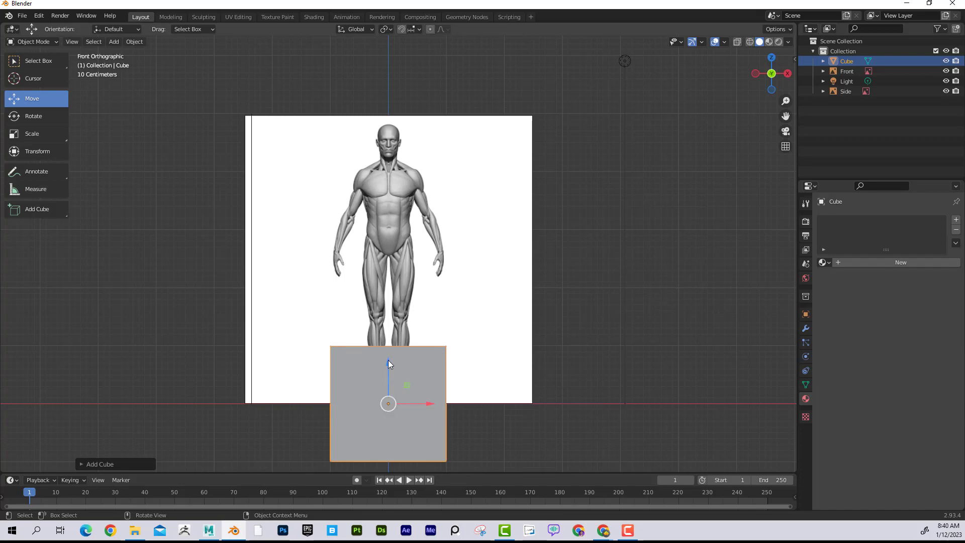
# - Raise the cube along Z over the figure's torso and thighs, and turn on X-ray display
pyautogui.moveTo(388, 363); pyautogui.dragTo(390, 198)
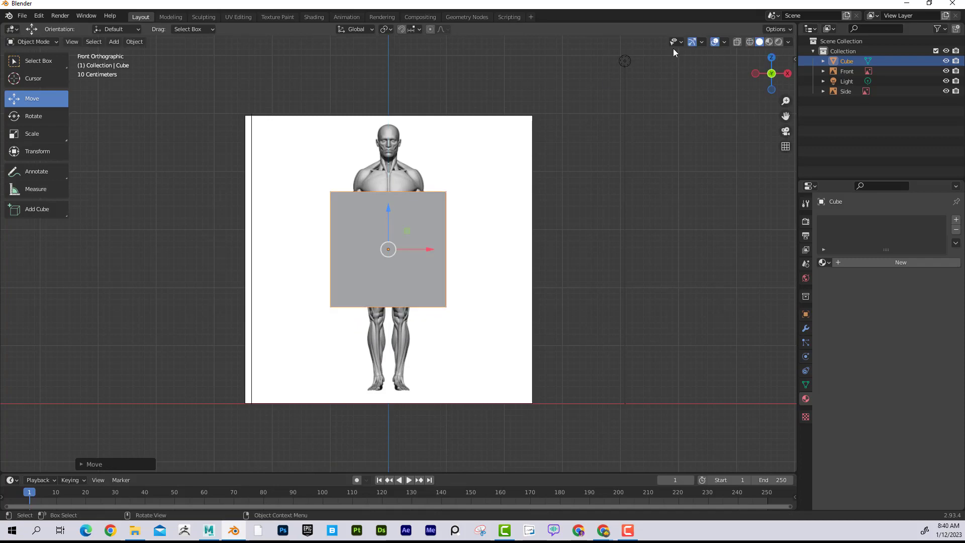
pyautogui.click(738, 42)
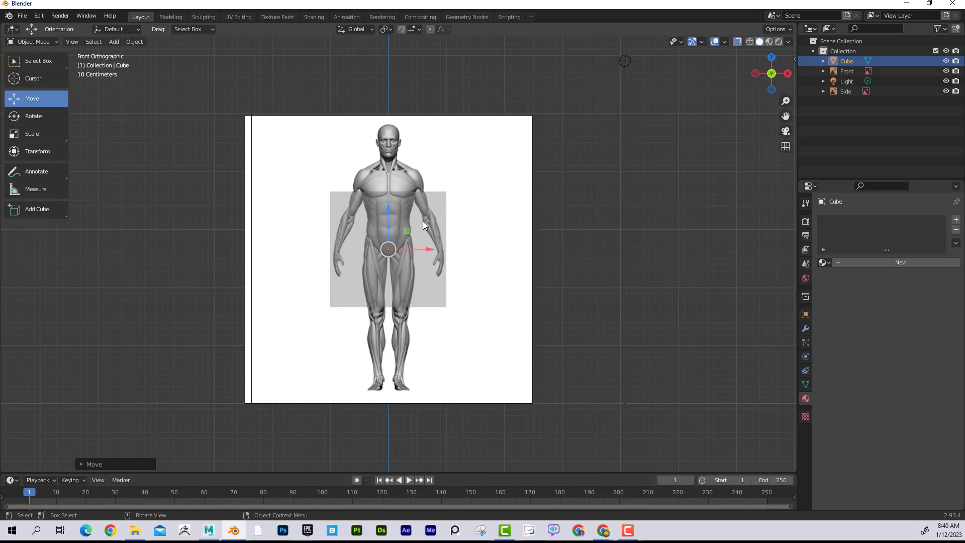
pyautogui.moveTo(384, 216); pyautogui.dragTo(384, 214)
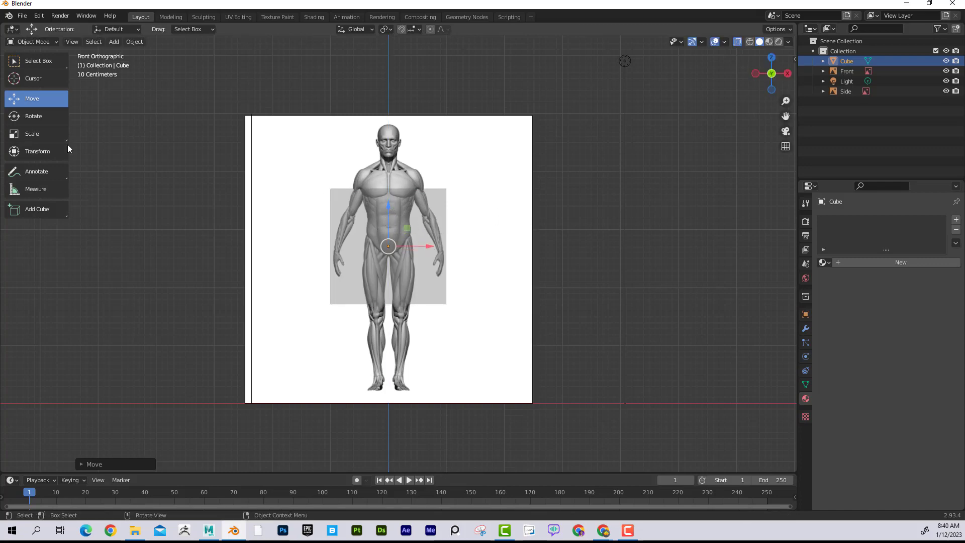
# - Scale only the cube uniformly until its sides roughly line up with the outer edges of the figure's hands
pyautogui.click(38, 135)
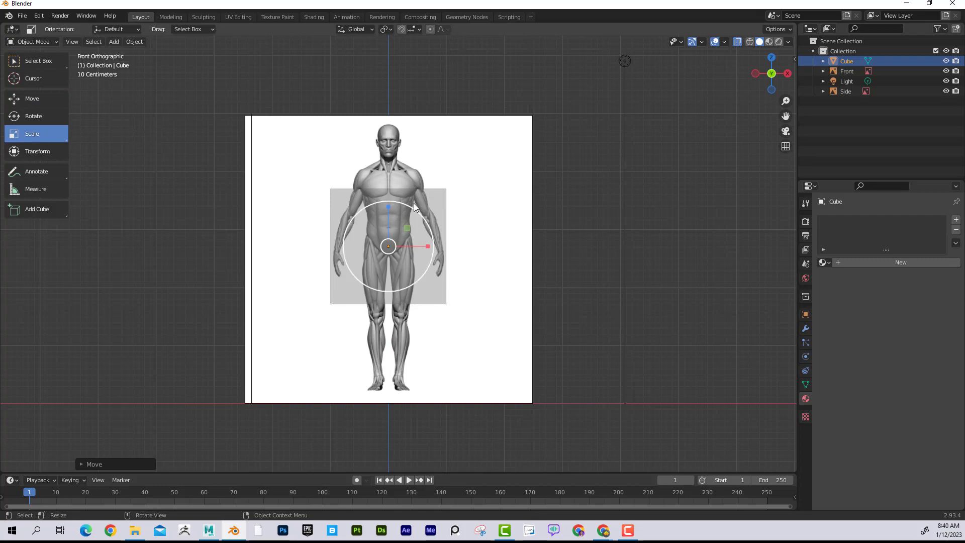
pyautogui.click(438, 195)
pyautogui.keyDown('shift'); pyautogui.click(427, 196); pyautogui.keyUp('shift')
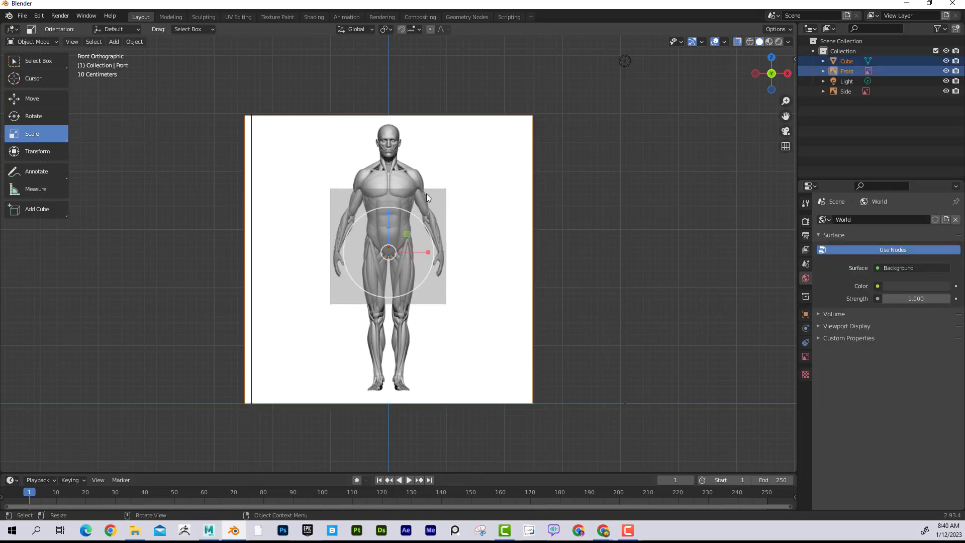
pyautogui.click(850, 63)
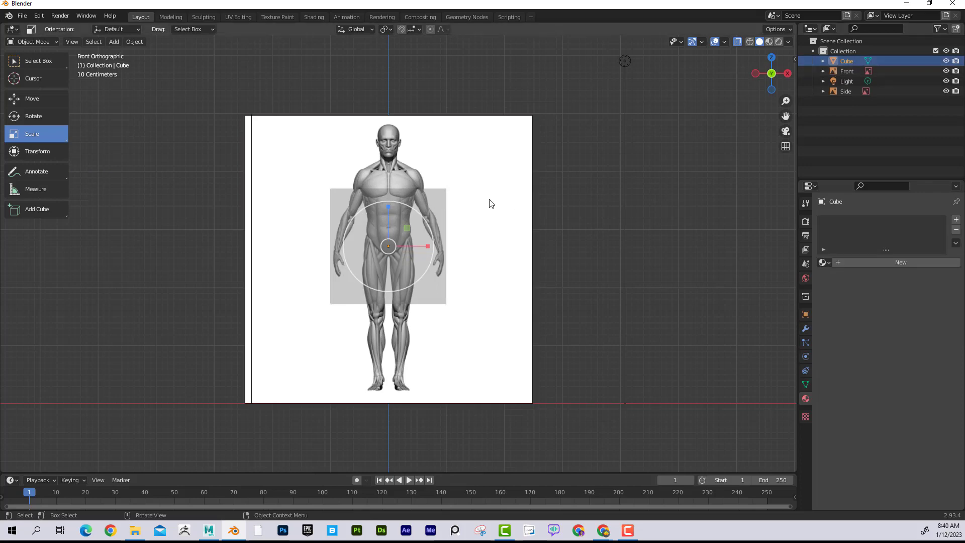
pyautogui.press('s')
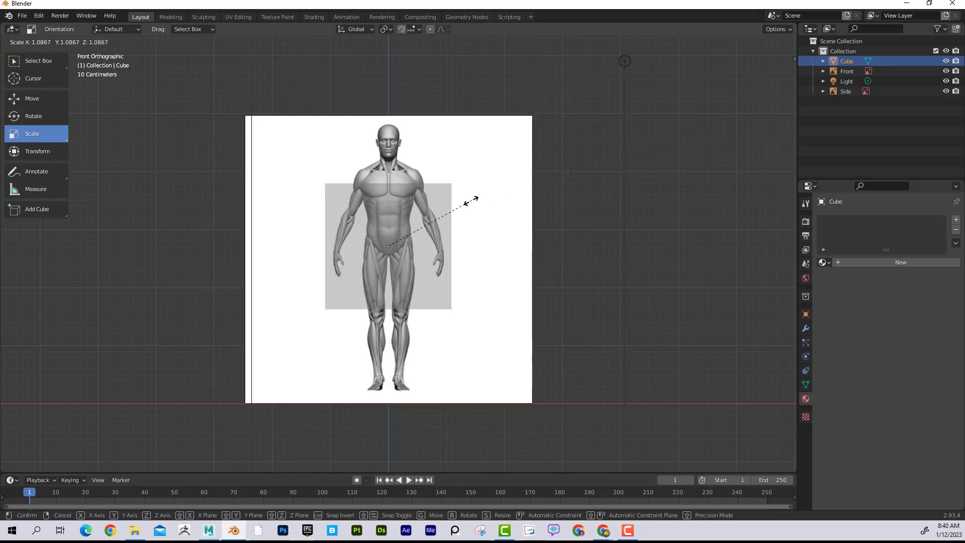
pyautogui.click(459, 215)
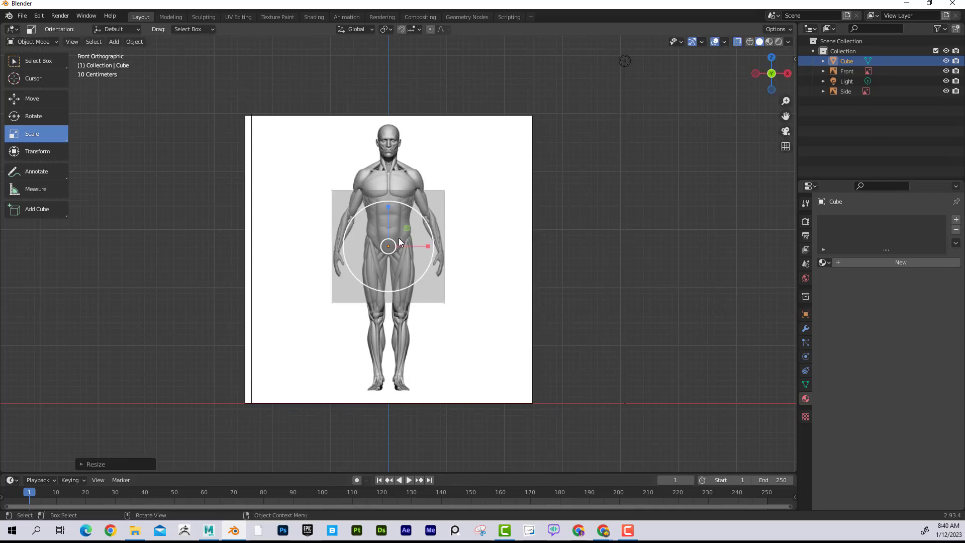
pyautogui.moveTo(400, 242); pyautogui.dragTo(401, 237)
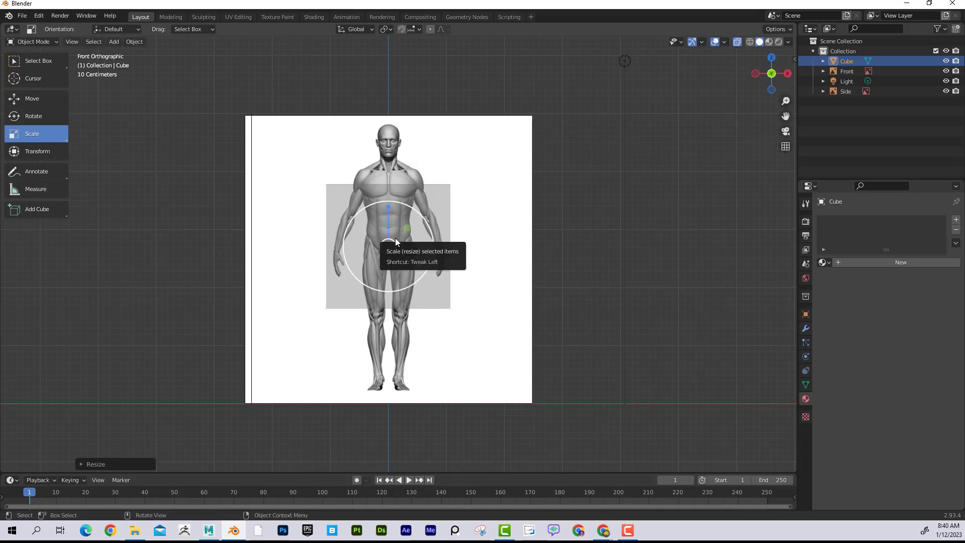
pyautogui.moveTo(396, 242); pyautogui.dragTo(395, 239)
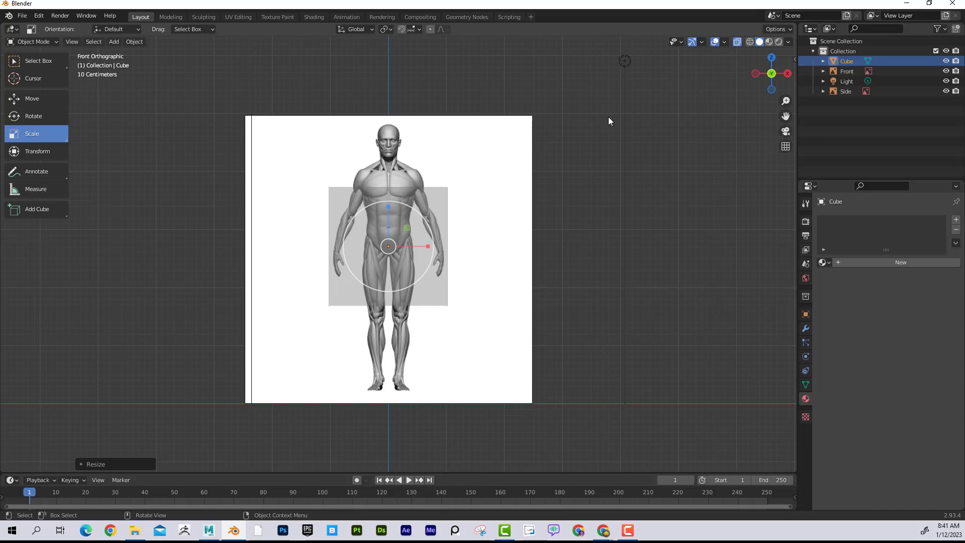
pyautogui.press('s')
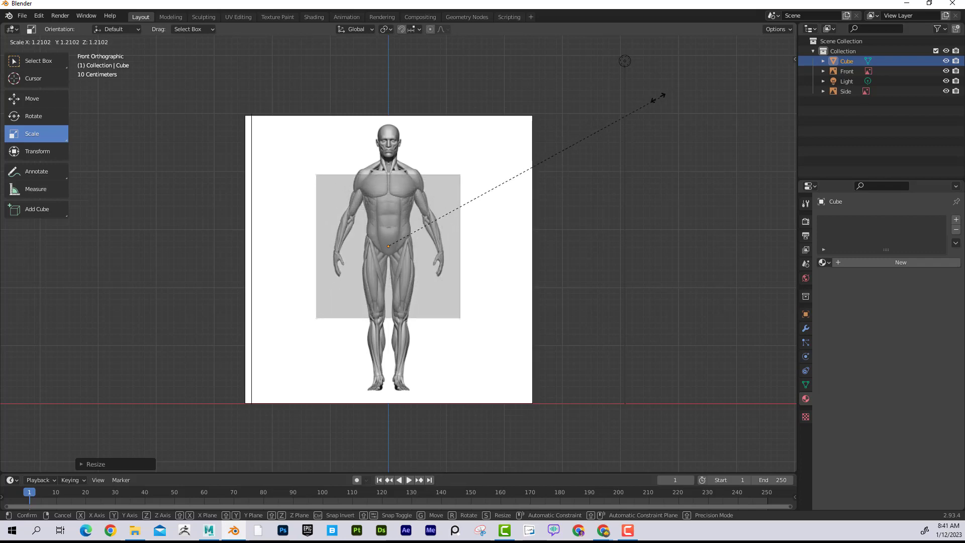
pyautogui.click(583, 119)
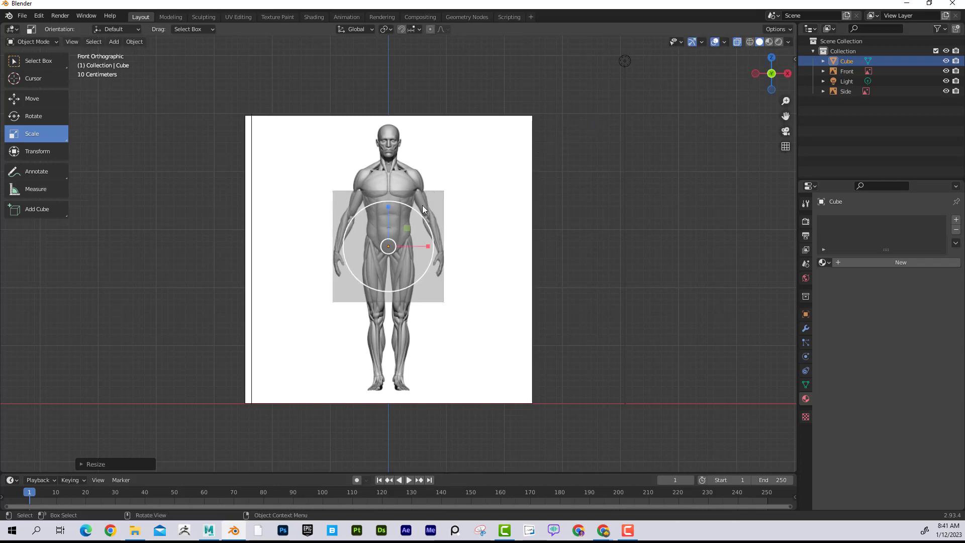
# - Stretch the cube along Z by about 2.7 and fine-tune its width along X around the figure
pyautogui.press('s')
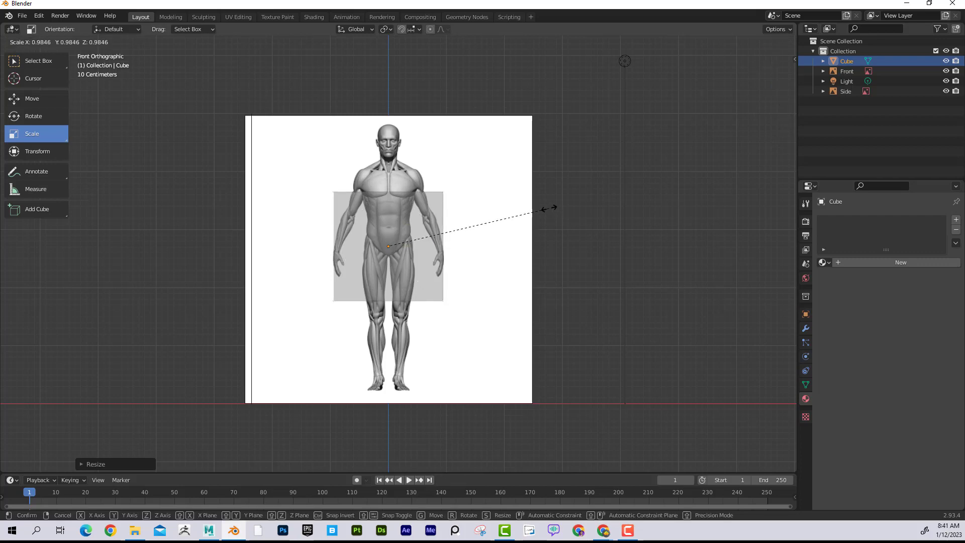
pyautogui.press('z')
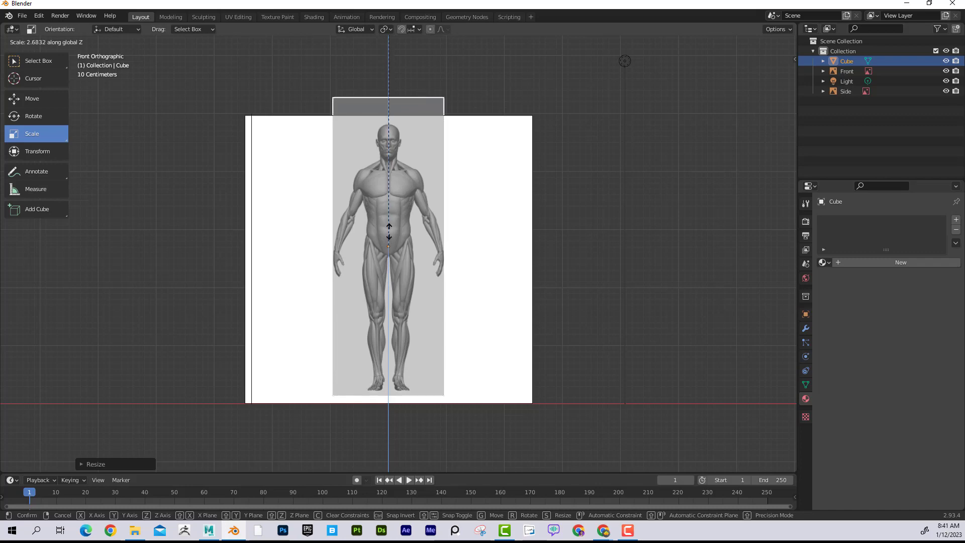
pyautogui.click(388, 215)
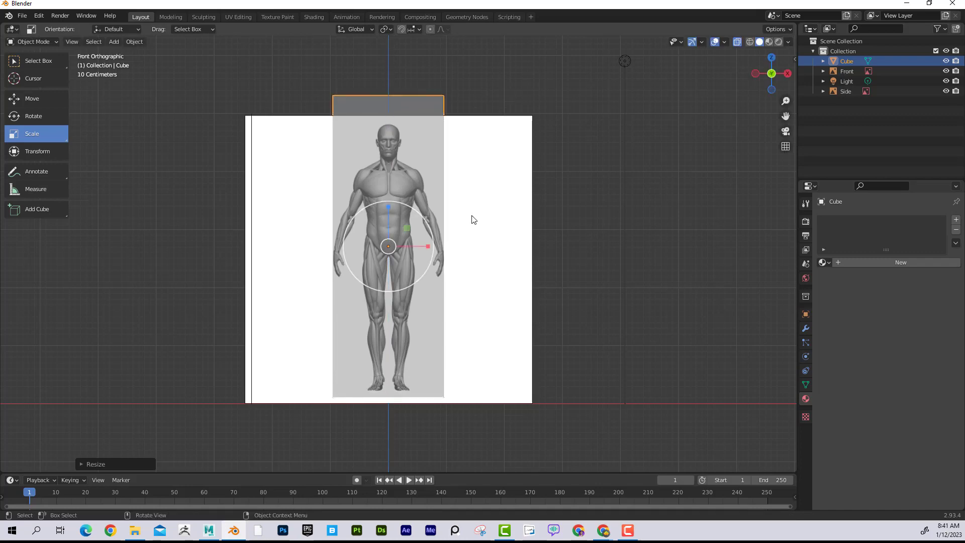
pyautogui.press('s')
pyautogui.press('x')
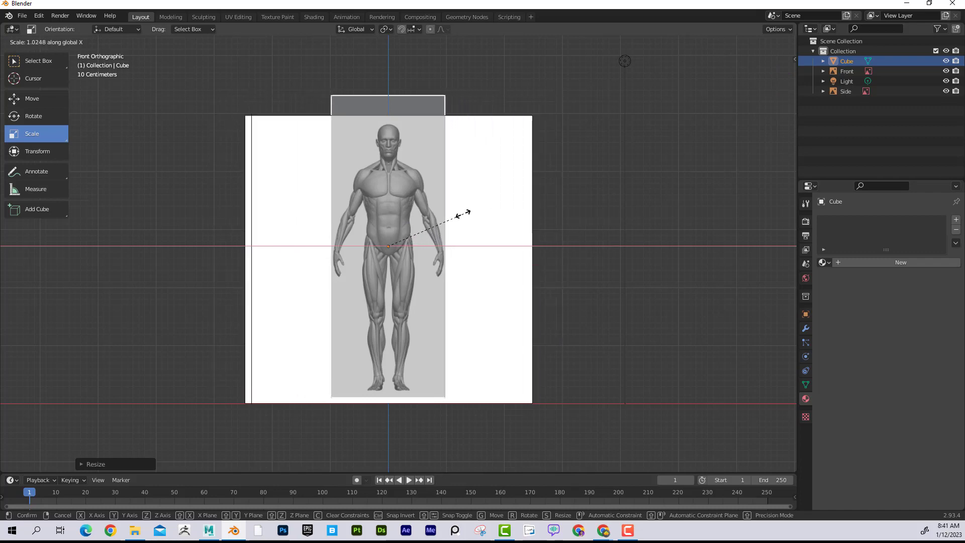
pyautogui.click(460, 213)
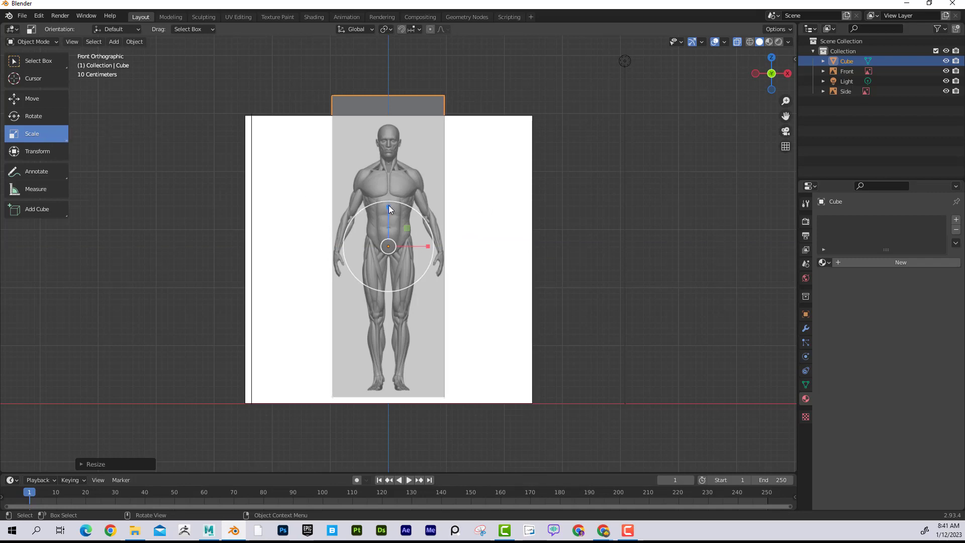
# - Shorten the cube along Z to span from the figure's lower face to the calves, and slightly narrow it along X
pyautogui.moveTo(389, 207)
pyautogui.mouseDown()
pyautogui.moveTo(387, 224)
pyautogui.moveTo(388, 211)
pyautogui.mouseUp()
pyautogui.moveTo(429, 250)
pyautogui.mouseDown()
pyautogui.moveTo(422, 244)
pyautogui.moveTo(437, 245)
pyautogui.moveTo(395, 245)
pyautogui.moveTo(424, 245)
pyautogui.mouseUp()
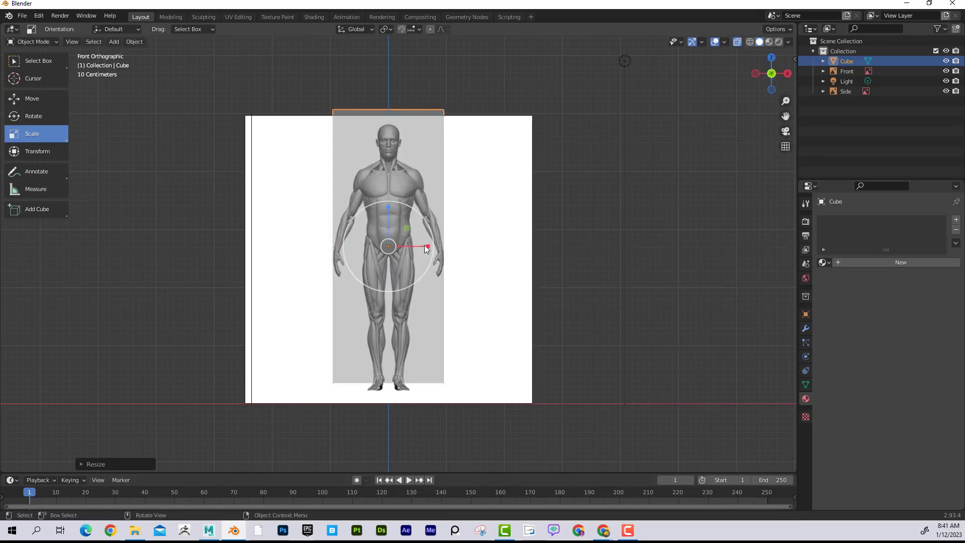
pyautogui.moveTo(390, 210); pyautogui.dragTo(389, 220)
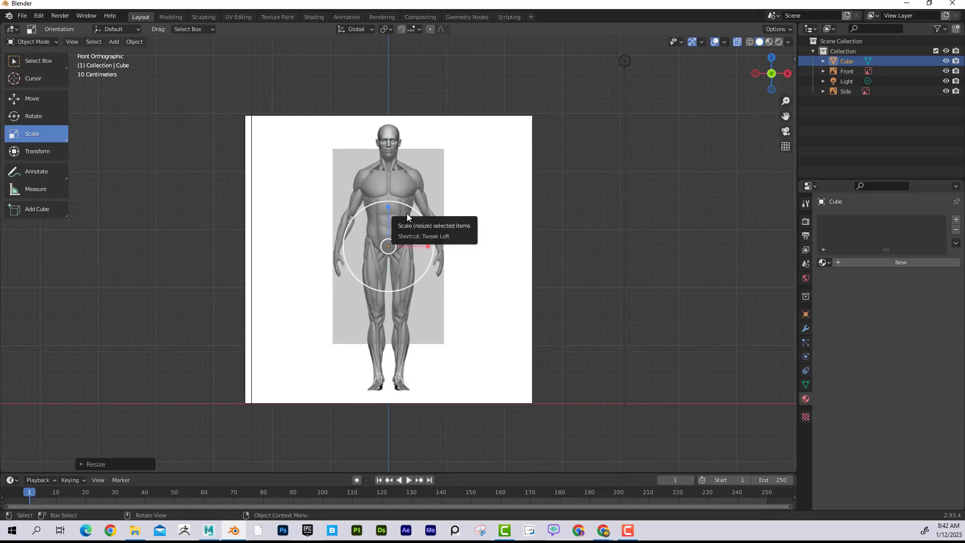
# - In Edit Mode, select all the cube's top vertices through the mesh and raise them to the top of the figure's head
pyautogui.press('Tab')
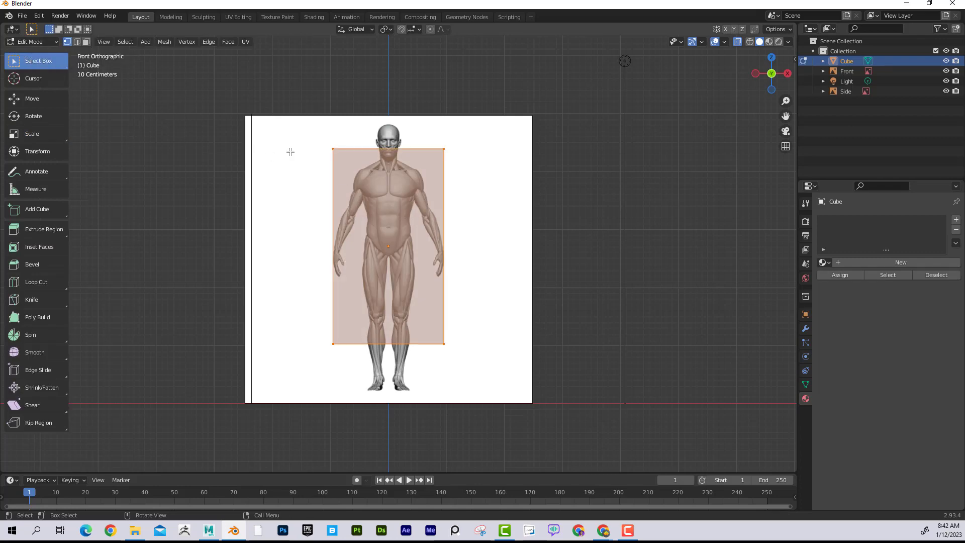
pyautogui.click(443, 150)
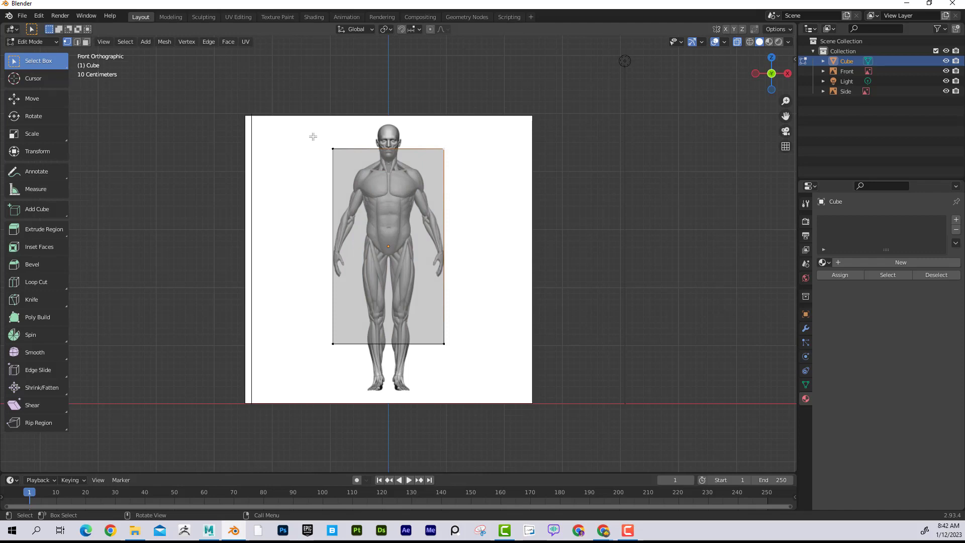
pyautogui.moveTo(313, 135); pyautogui.dragTo(467, 164)
pyautogui.click(31, 99)
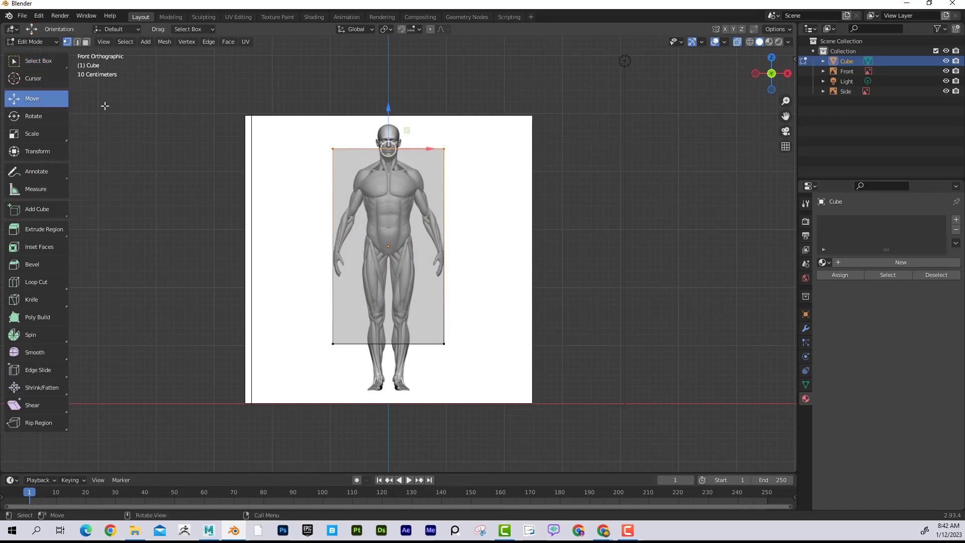
pyautogui.moveTo(382, 109); pyautogui.dragTo(398, 83)
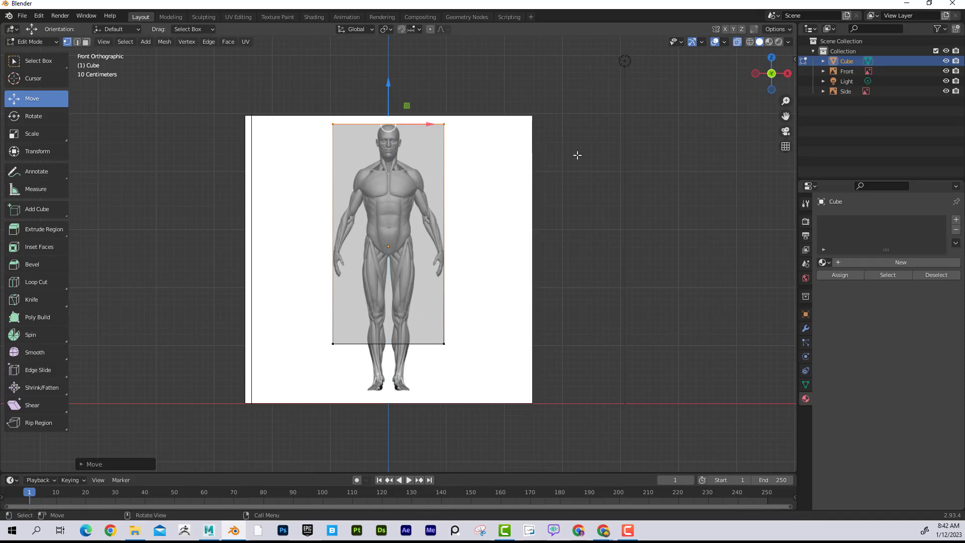
pyautogui.moveTo(575, 156); pyautogui.dragTo(543, 173, button='middle')
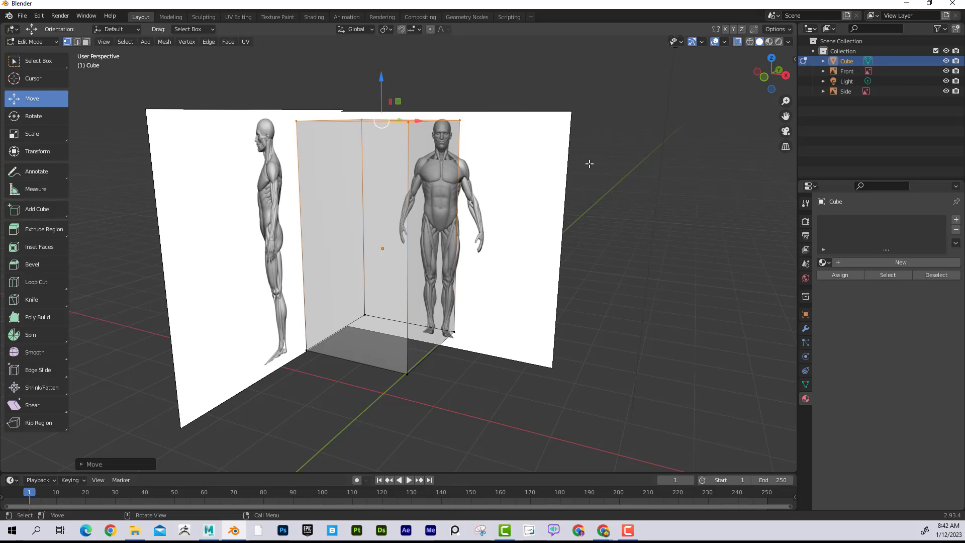
pyautogui.press('KP_1')
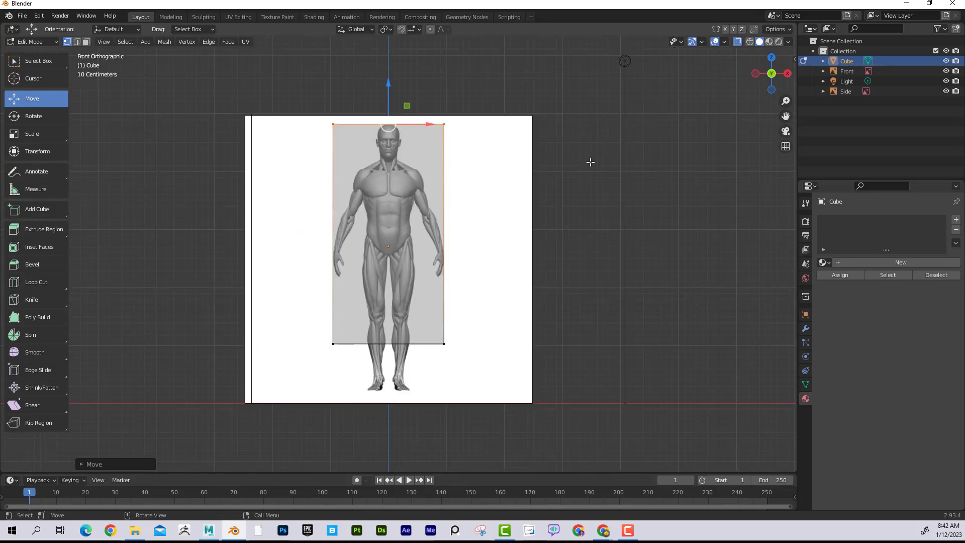
# - Lower the cube's top vertices to the figure's chin and turn off X-ray display
pyautogui.moveTo(389, 83); pyautogui.dragTo(390, 118)
pyautogui.click(738, 43)
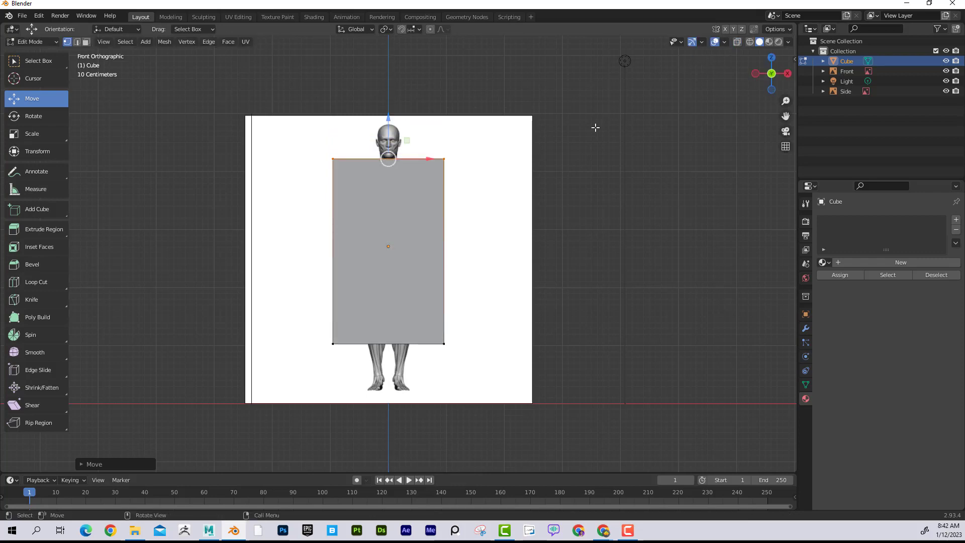
pyautogui.click(364, 136)
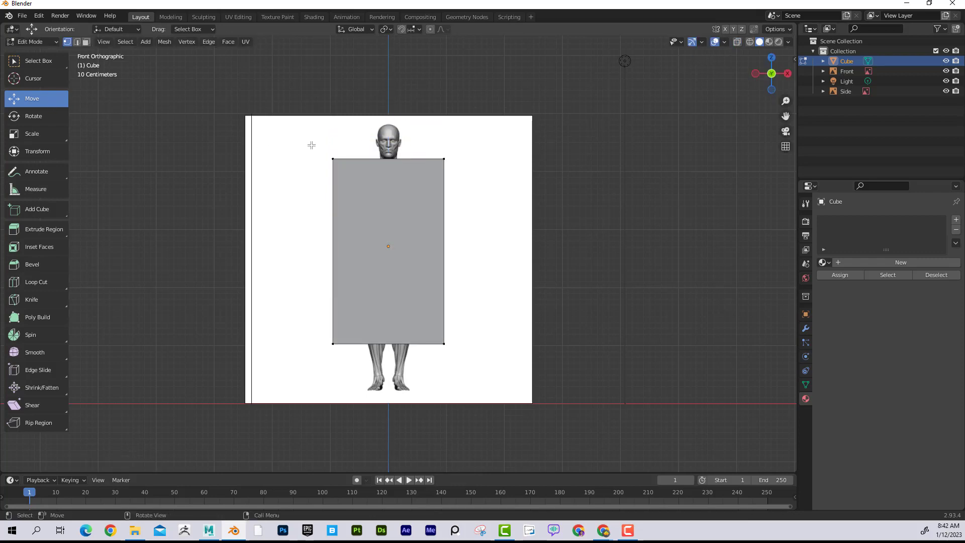
# - Box-select the visible front top vertices with X-ray off, raise them to the top of the head, and check the cube in perspective
pyautogui.moveTo(311, 145); pyautogui.dragTo(476, 180)
pyautogui.moveTo(390, 123); pyautogui.dragTo(414, 122)
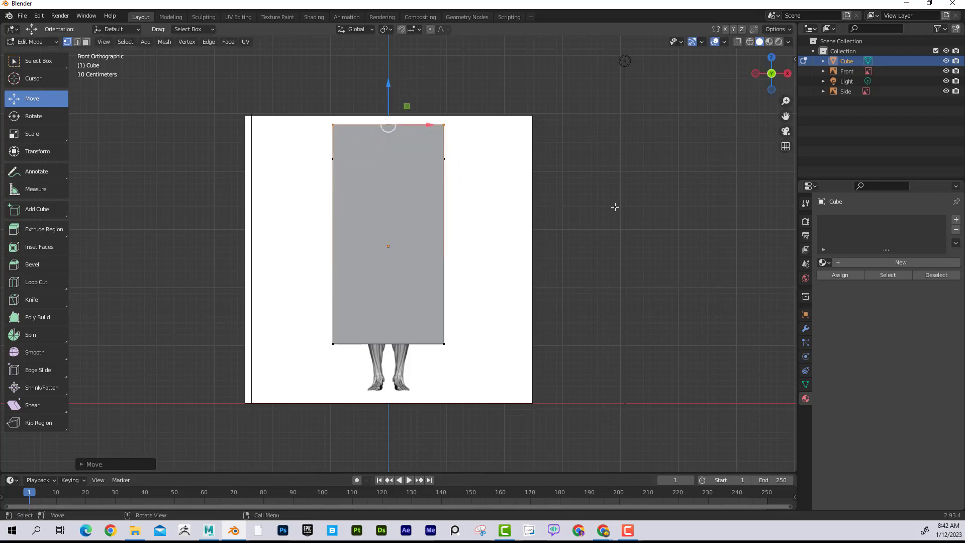
pyautogui.moveTo(637, 205); pyautogui.dragTo(438, 165, button='middle')
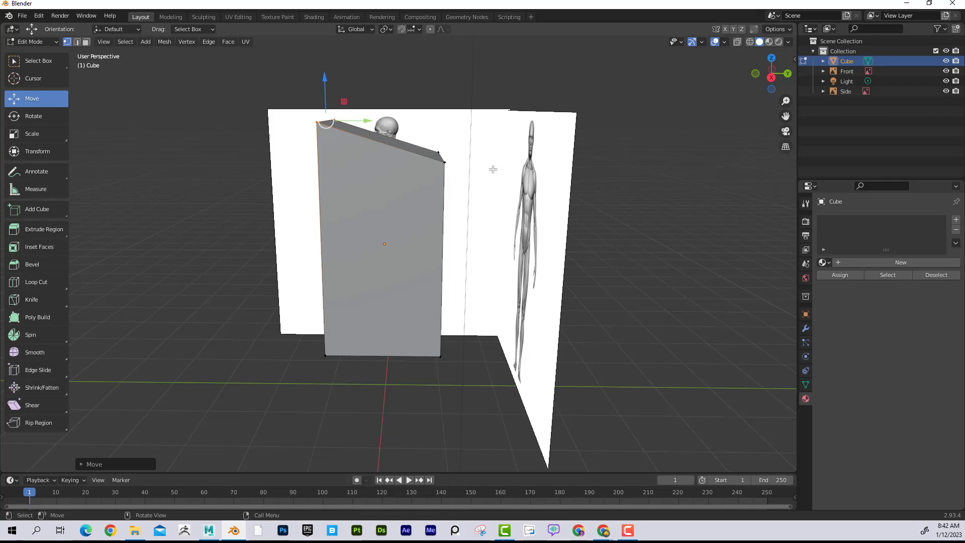
pyautogui.press('KP_1')
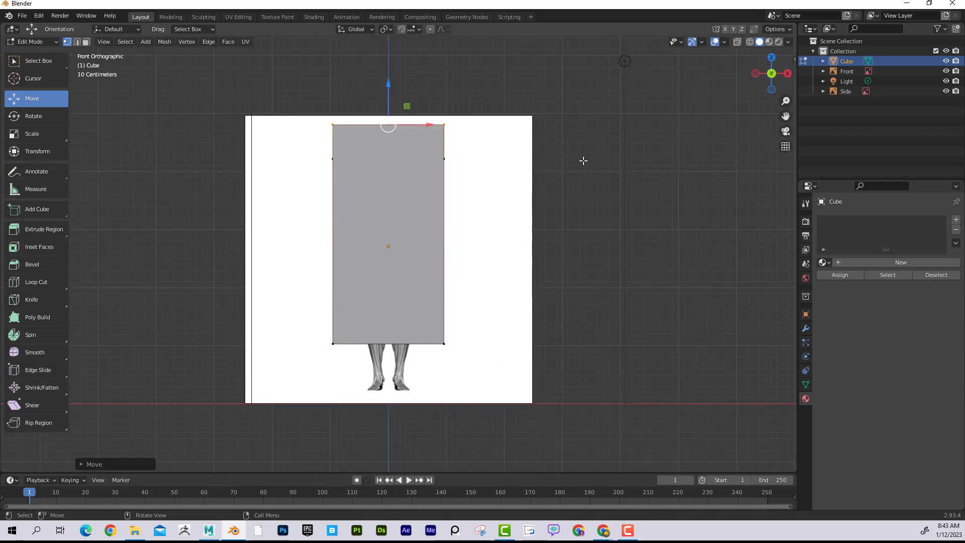
# - Undo the last vertex raise, box-select the cube's top vertices in wireframe display, check them in perspective, and clear the selection
pyautogui.hotkey('ctrl', 'z')
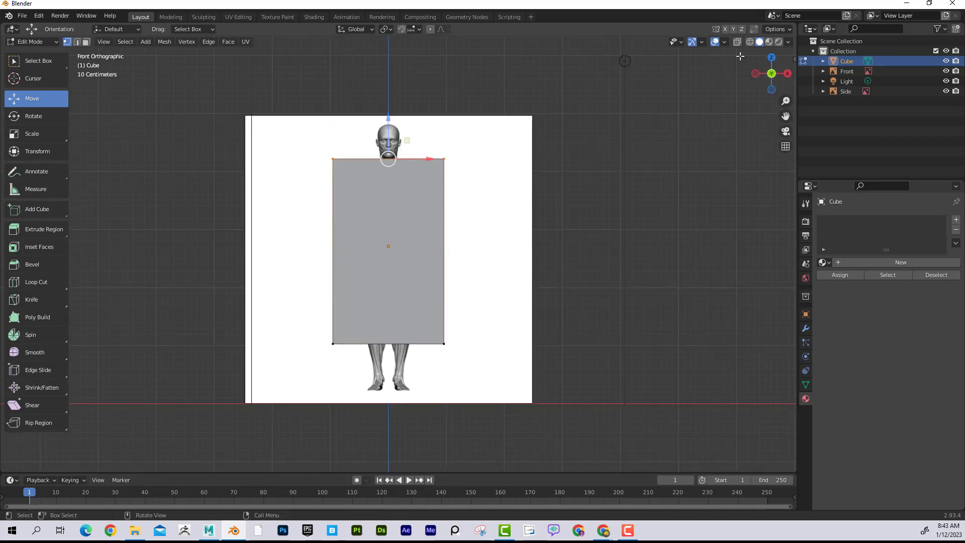
pyautogui.click(750, 43)
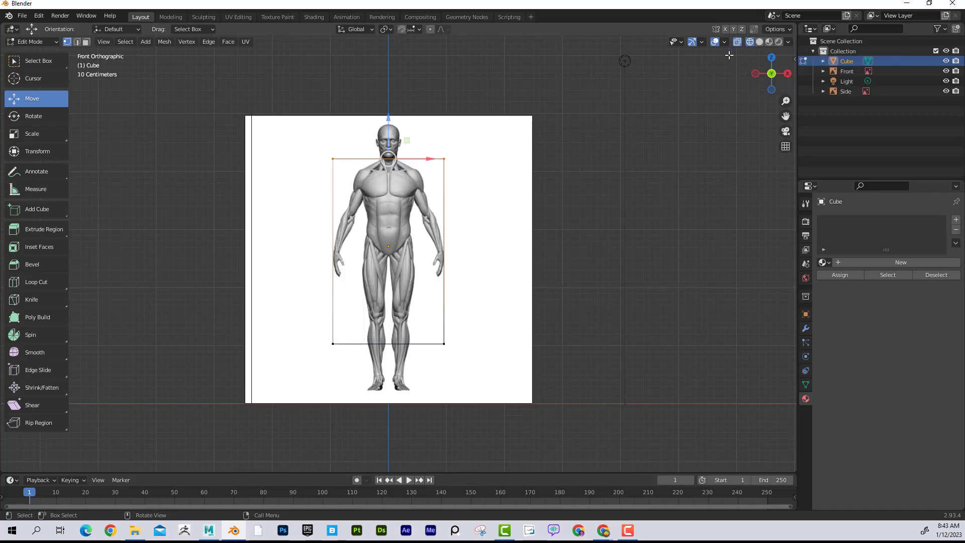
pyautogui.moveTo(308, 145); pyautogui.dragTo(485, 176)
pyautogui.moveTo(609, 198); pyautogui.dragTo(317, 160, button='middle')
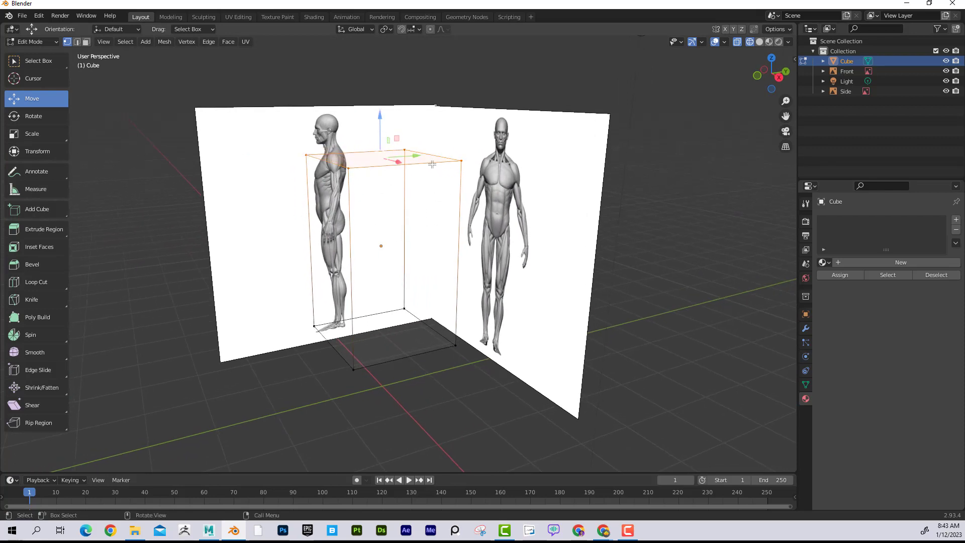
pyautogui.click(641, 177)
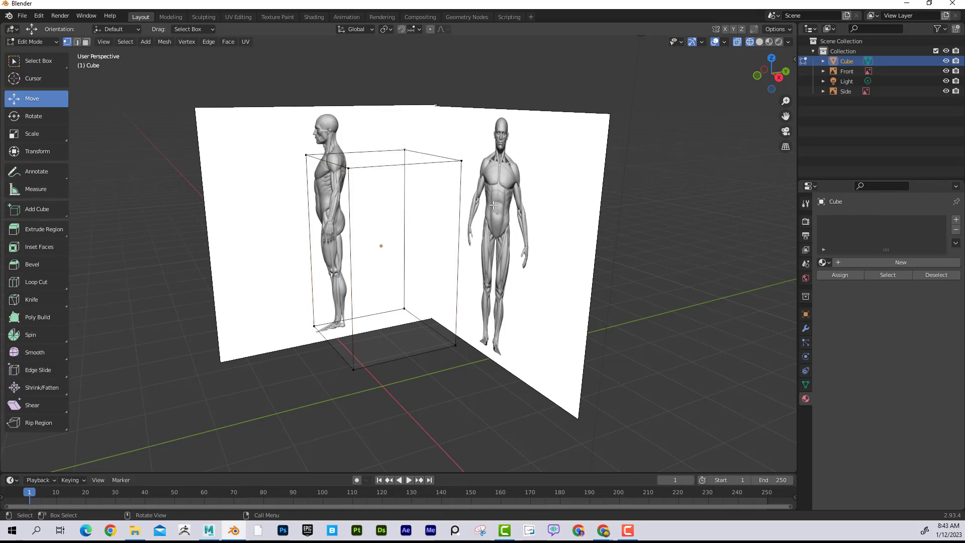
# - Return to solid display and box-select the cube's top vertices from the front with X-ray off, checking the selection in perspective
pyautogui.press('KP_1')
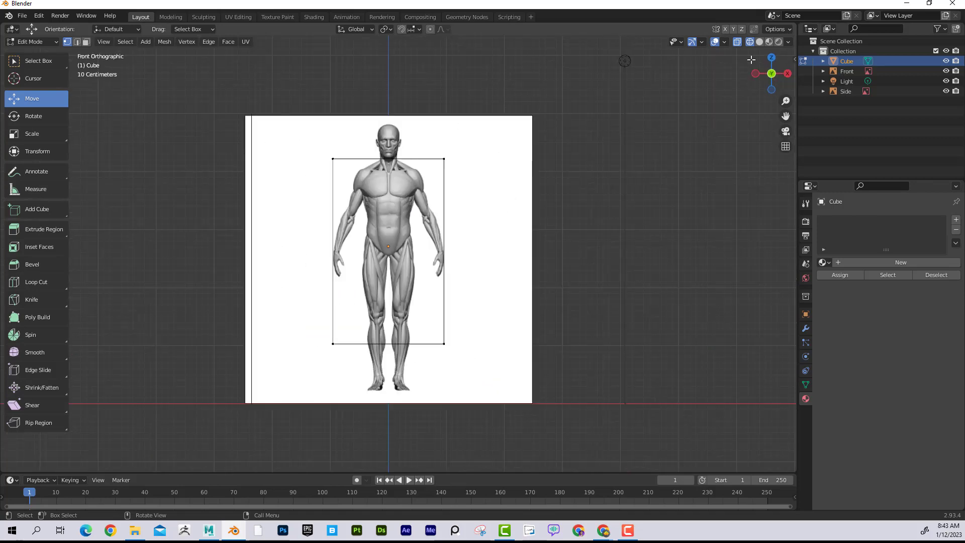
pyautogui.click(760, 42)
pyautogui.moveTo(288, 142); pyautogui.dragTo(484, 177)
pyautogui.moveTo(571, 216); pyautogui.dragTo(489, 240, button='middle')
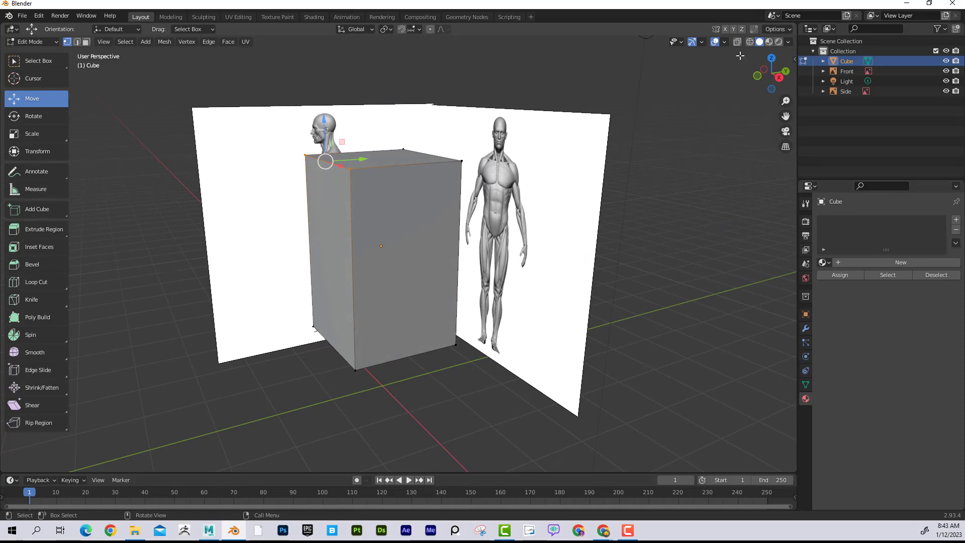
pyautogui.moveTo(606, 165); pyautogui.dragTo(621, 167, button='middle')
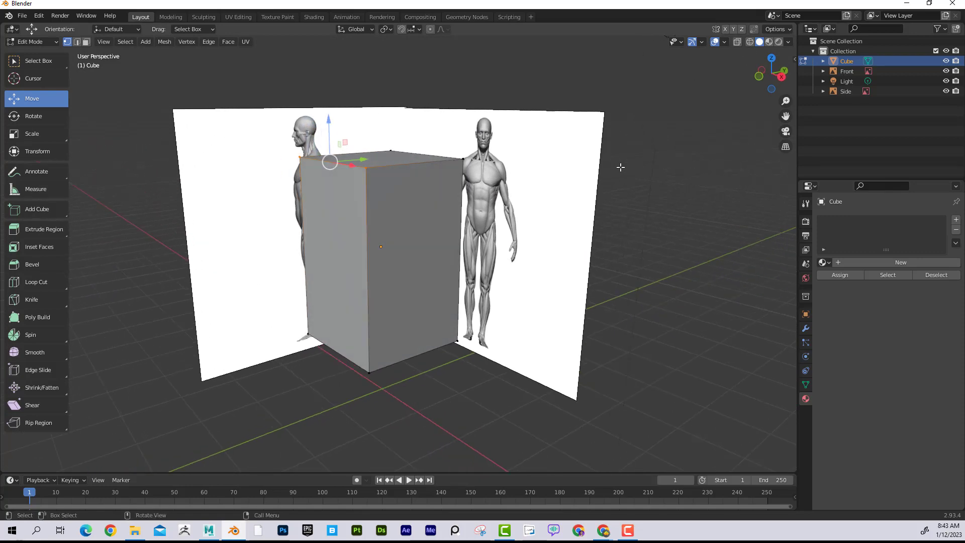
# - Enable X-ray in the front view, box-select all the cube's top vertices through the mesh, and check the selection in perspective
pyautogui.press('KP_1')
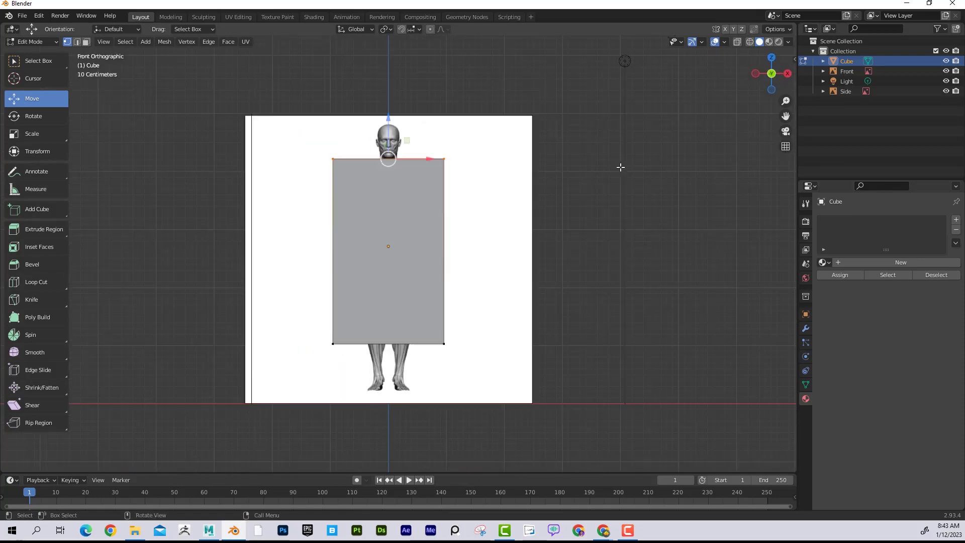
pyautogui.click(737, 42)
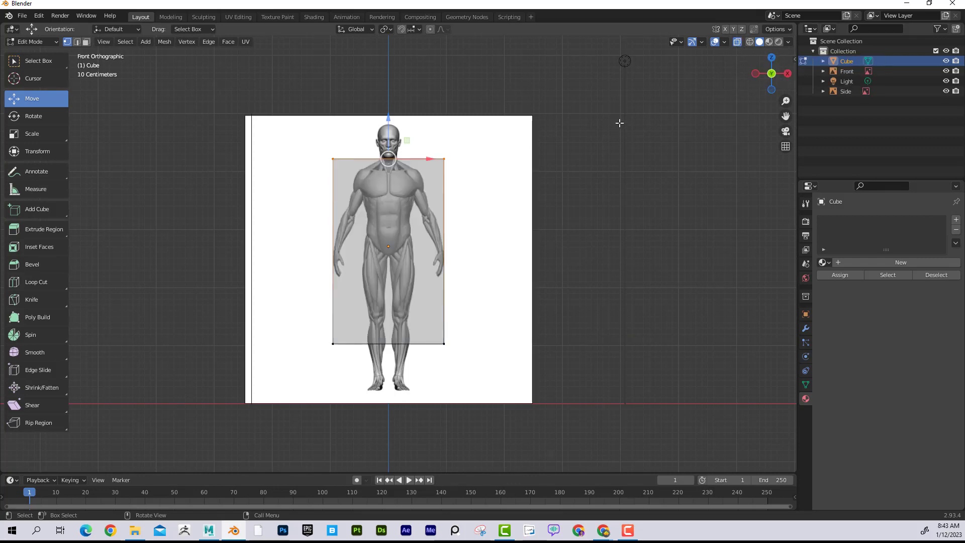
pyautogui.moveTo(303, 139); pyautogui.dragTo(496, 173)
pyautogui.moveTo(497, 173); pyautogui.dragTo(330, 164, button='middle')
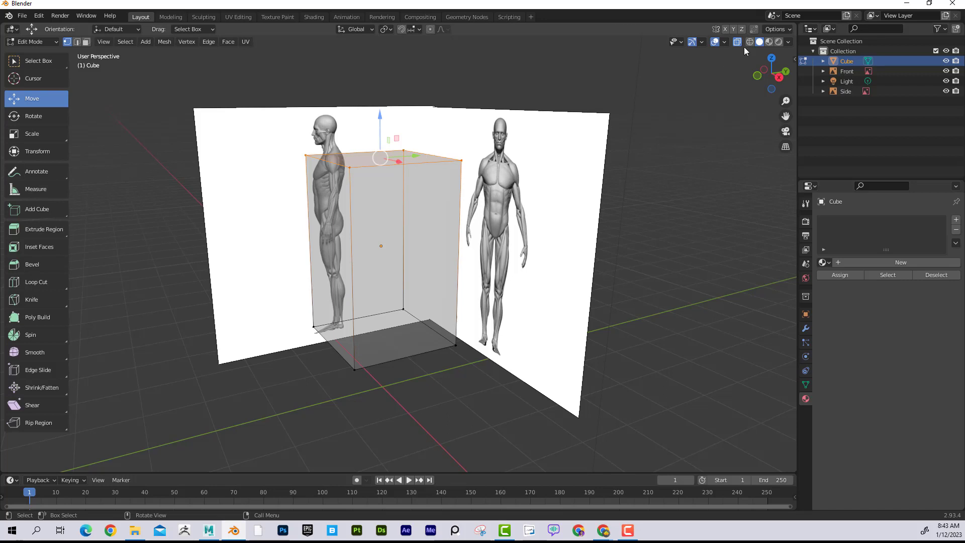
# - From the front, raise the top vertices to the top of the figure's head and lower the bottom vertices to the soles of its feet
pyautogui.press('KP_1')
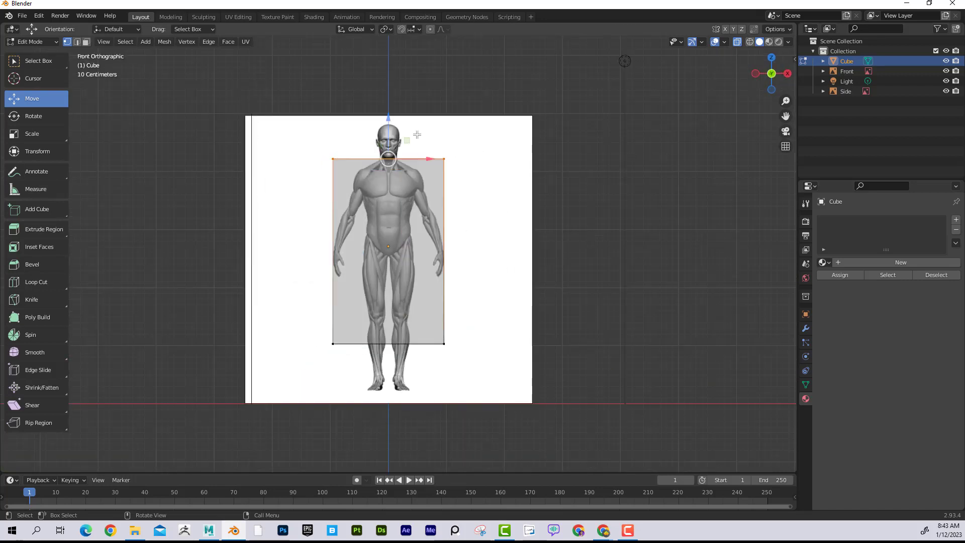
pyautogui.moveTo(389, 119); pyautogui.dragTo(390, 84)
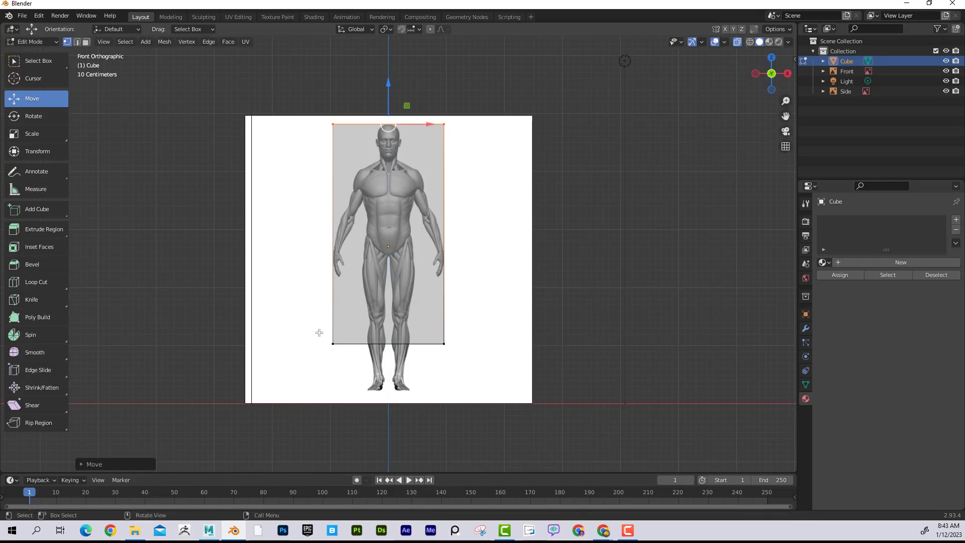
pyautogui.moveTo(318, 334); pyautogui.dragTo(479, 356)
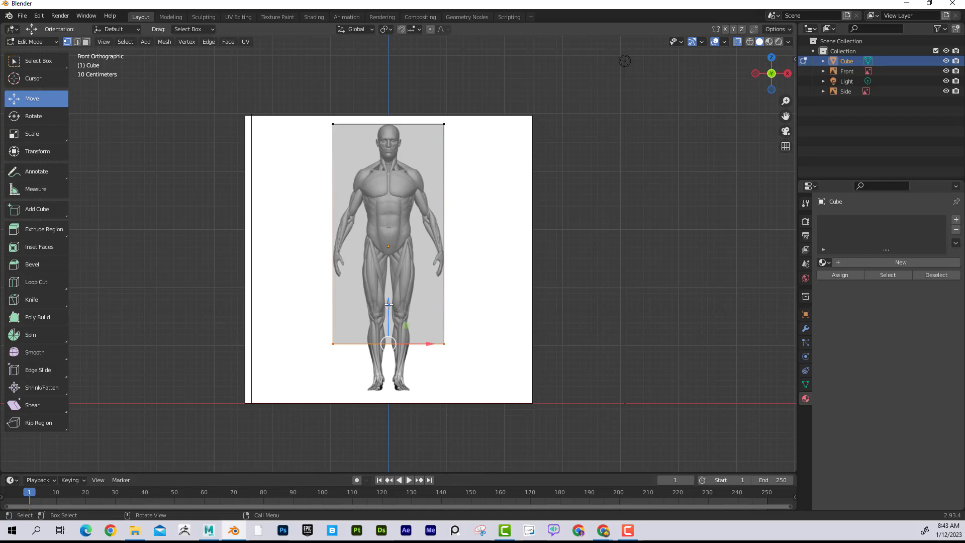
pyautogui.moveTo(387, 317); pyautogui.dragTo(393, 354)
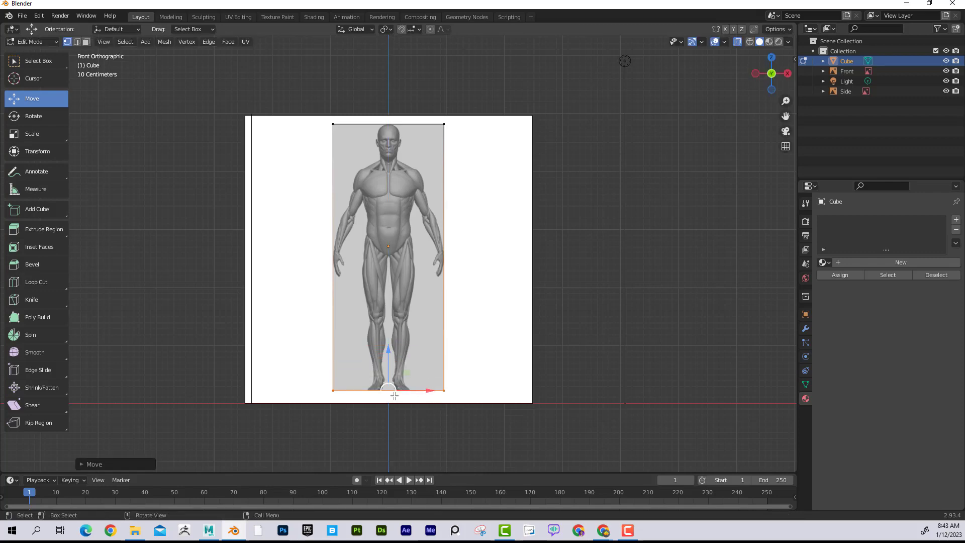
# - Examine how the cube's edges fit the front figure's hands, head and feet
pyautogui.scroll(1, 386, 381)
pyautogui.scroll(3, 392, 382)
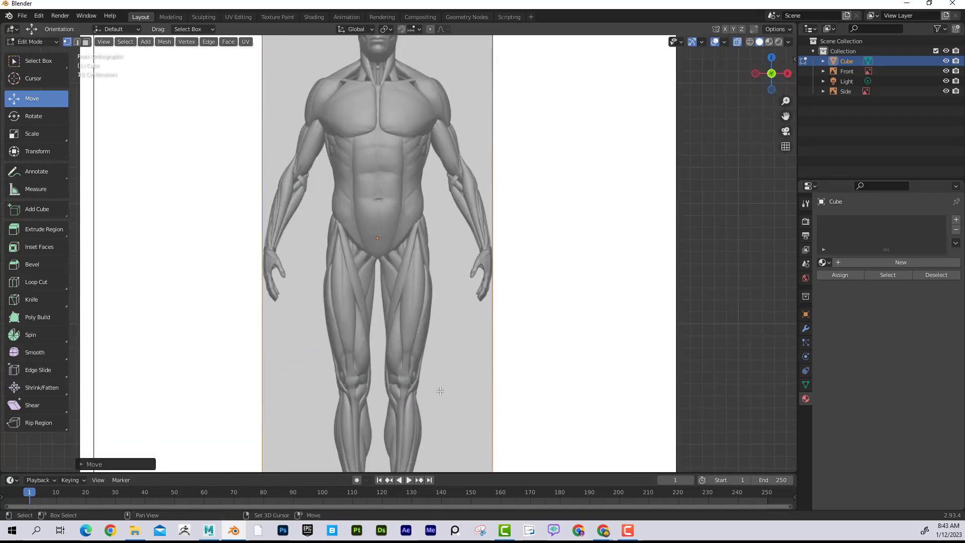
pyautogui.keyDown('shift'); pyautogui.moveTo(439, 390); pyautogui.dragTo(407, 341, button='middle'); pyautogui.keyUp('shift')
pyautogui.scroll(4, 427, 264)
pyautogui.scroll(-5, 426, 265)
pyautogui.scroll(3, 277, 248)
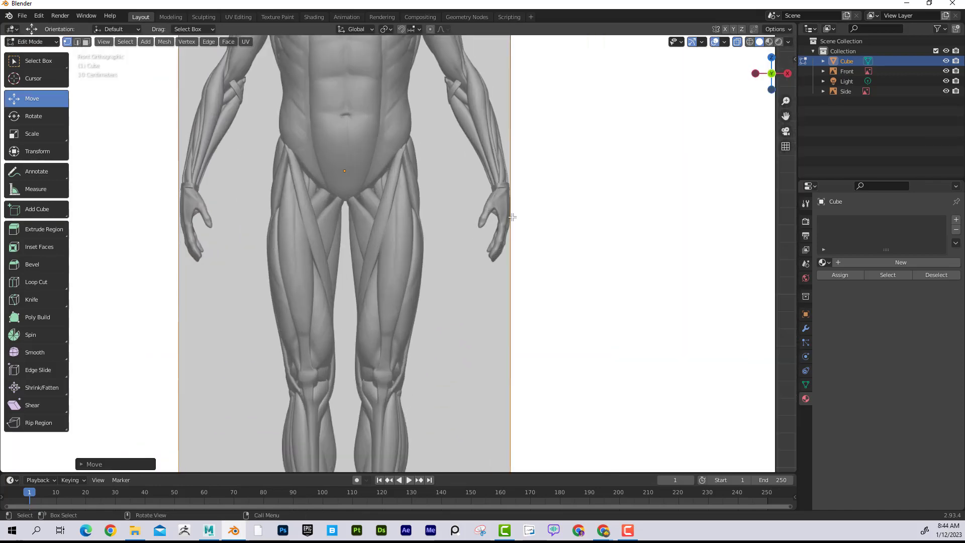
pyautogui.scroll(-4, 229, 209)
pyautogui.keyDown('shift'); pyautogui.moveTo(365, 71); pyautogui.dragTo(339, 161, button='middle'); pyautogui.keyUp('shift')
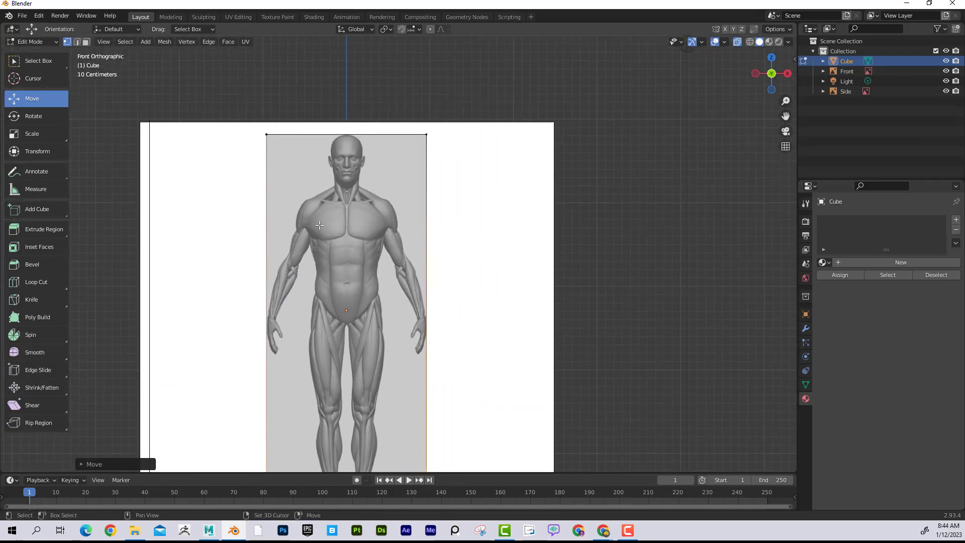
pyautogui.scroll(-3, 322, 212)
pyautogui.keyDown('shift'); pyautogui.moveTo(384, 237); pyautogui.dragTo(395, 171, button='middle'); pyautogui.keyUp('shift')
pyautogui.scroll(1, 384, 200)
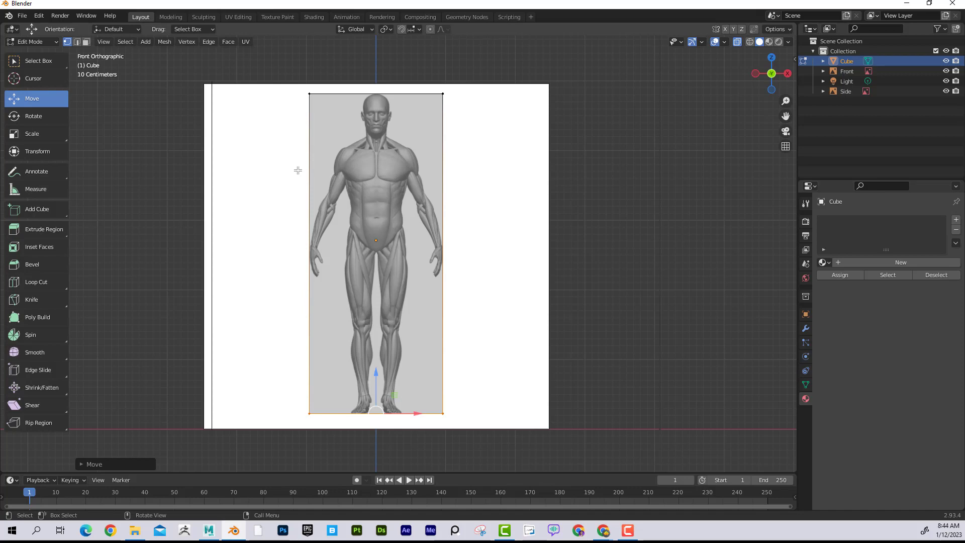
# - Try raising the cube's top vertices slightly to meet the head in the side view, and compare the fit in the front view
pyautogui.press('KP_3')
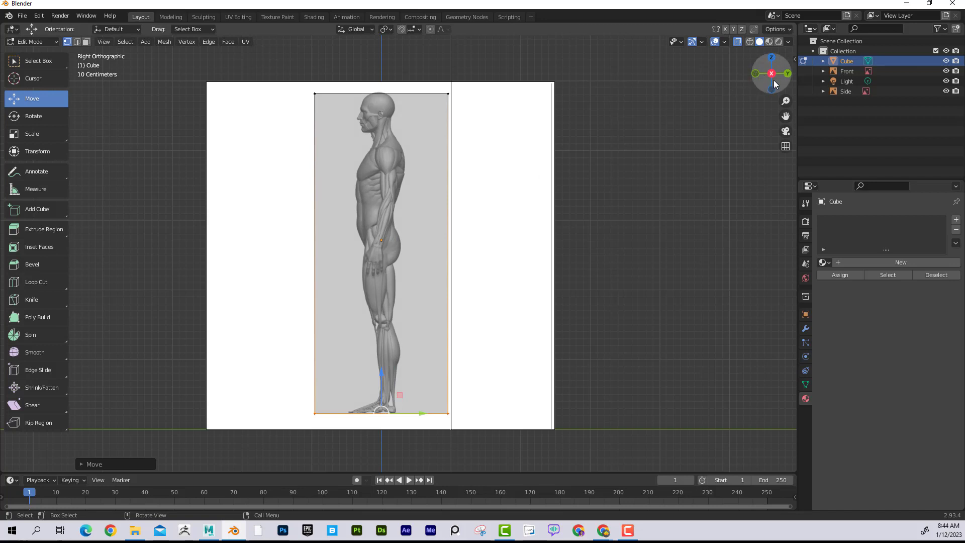
pyautogui.moveTo(301, 87); pyautogui.dragTo(478, 108)
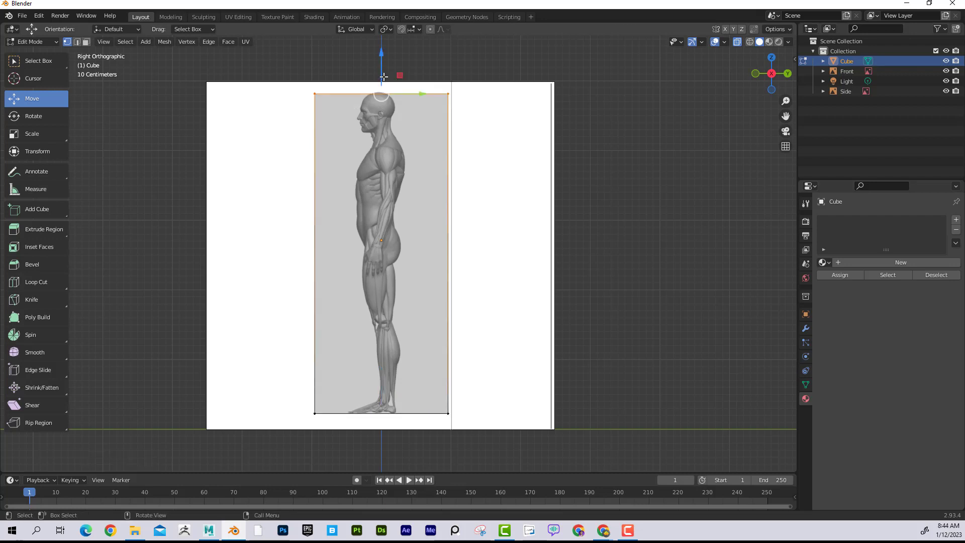
pyautogui.moveTo(382, 78); pyautogui.dragTo(382, 76)
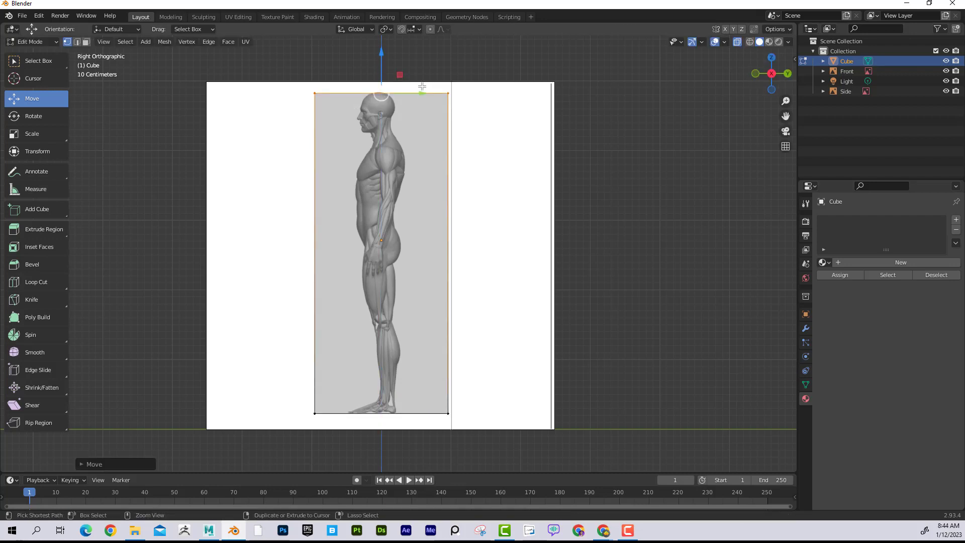
pyautogui.hotkey('ctrl', 'z')
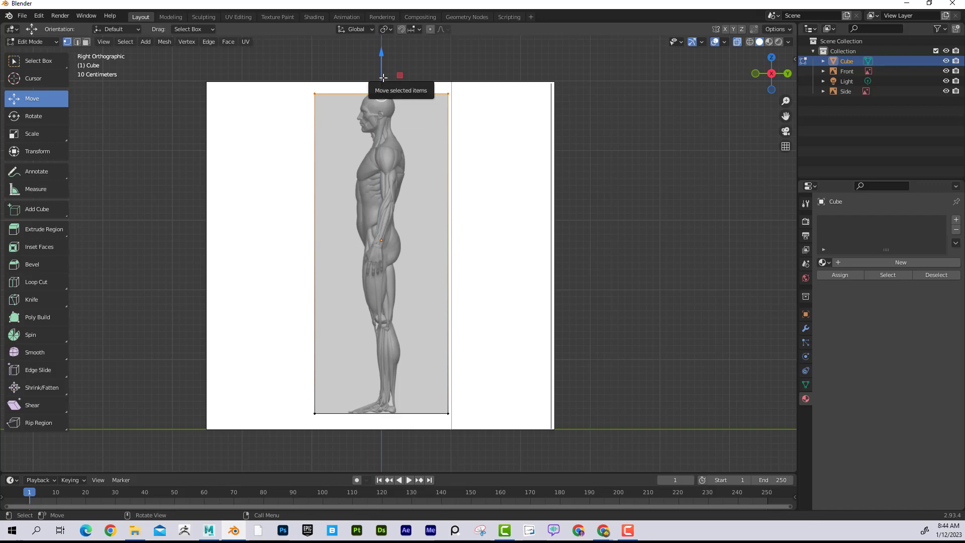
pyautogui.moveTo(383, 77); pyautogui.dragTo(383, 74)
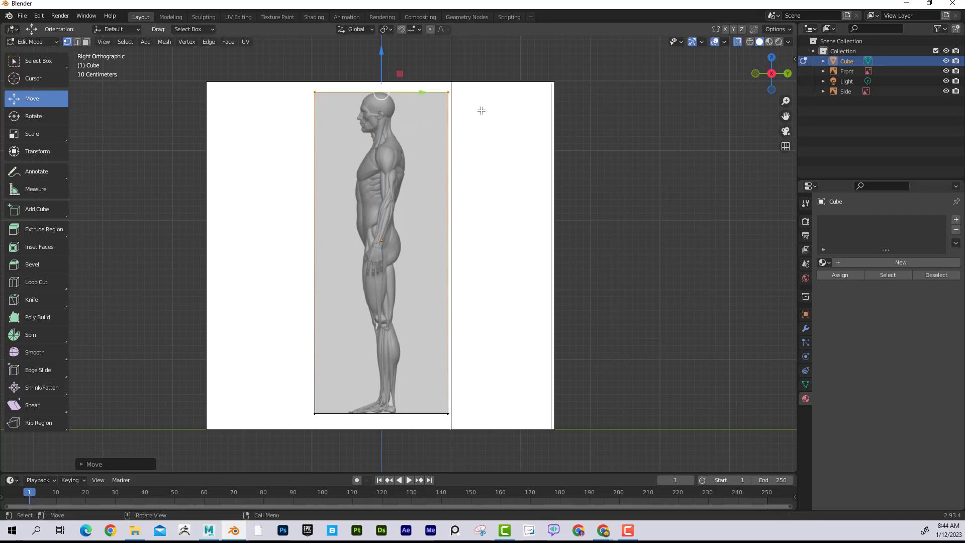
pyautogui.press('KP_1')
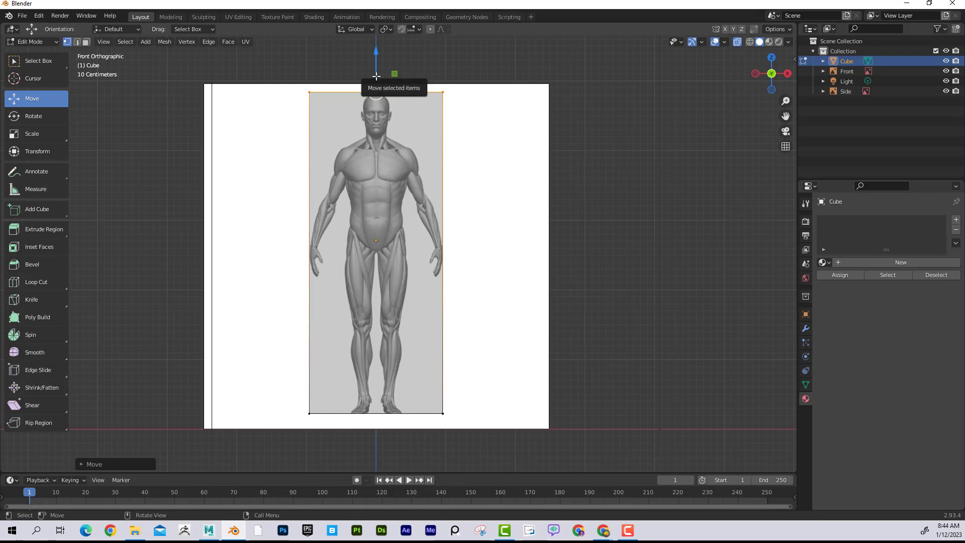
pyautogui.press('KP_3')
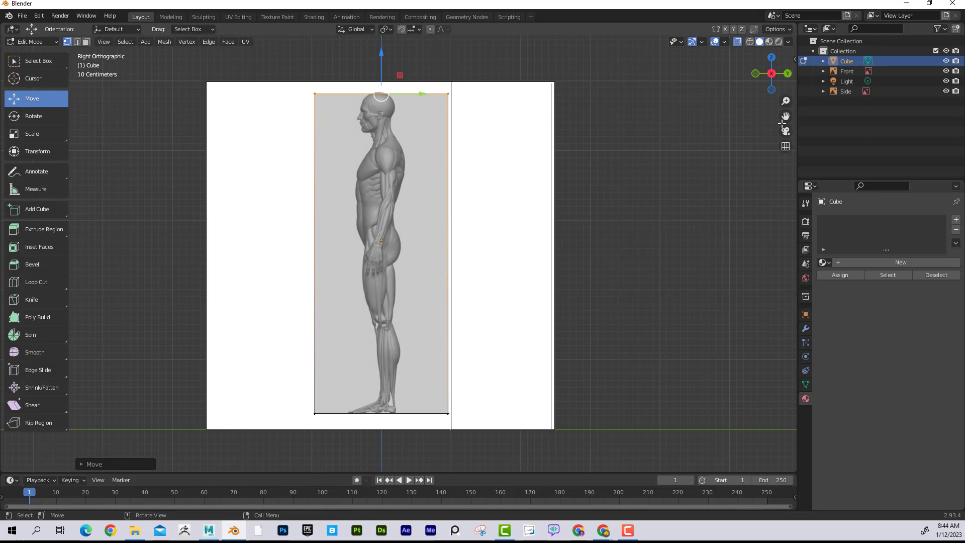
pyautogui.click(846, 92)
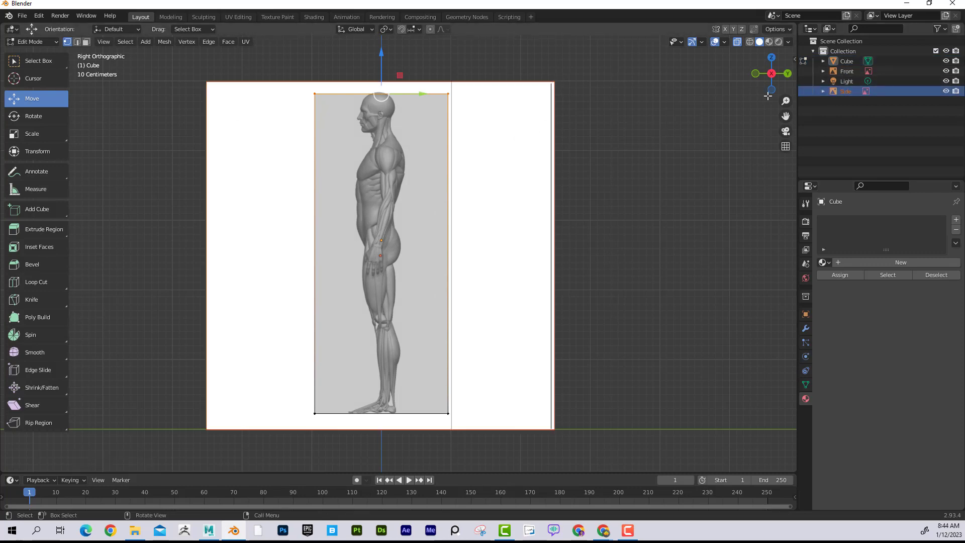
pyautogui.press('s')
pyautogui.click(446, 185)
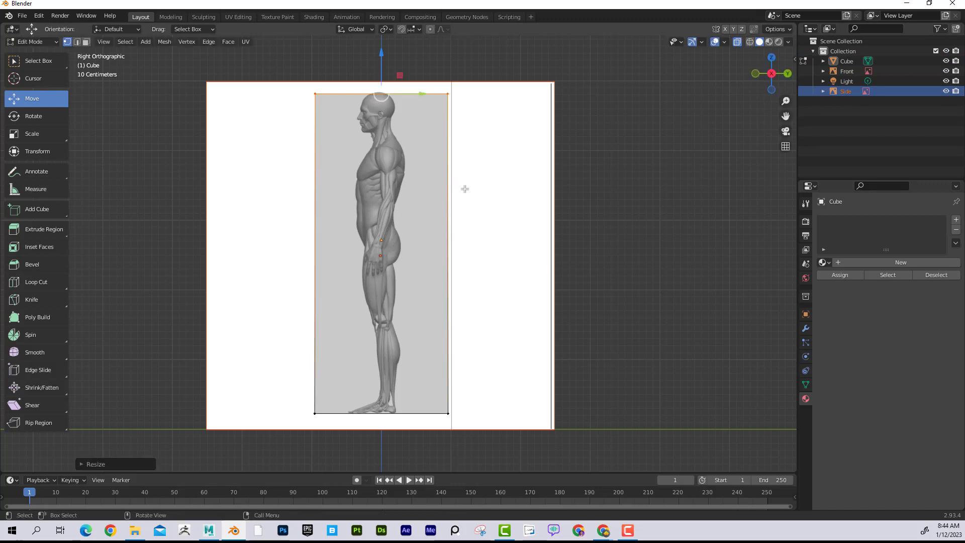
pyautogui.hotkey('ctrl', 'z')
pyautogui.click(467, 189)
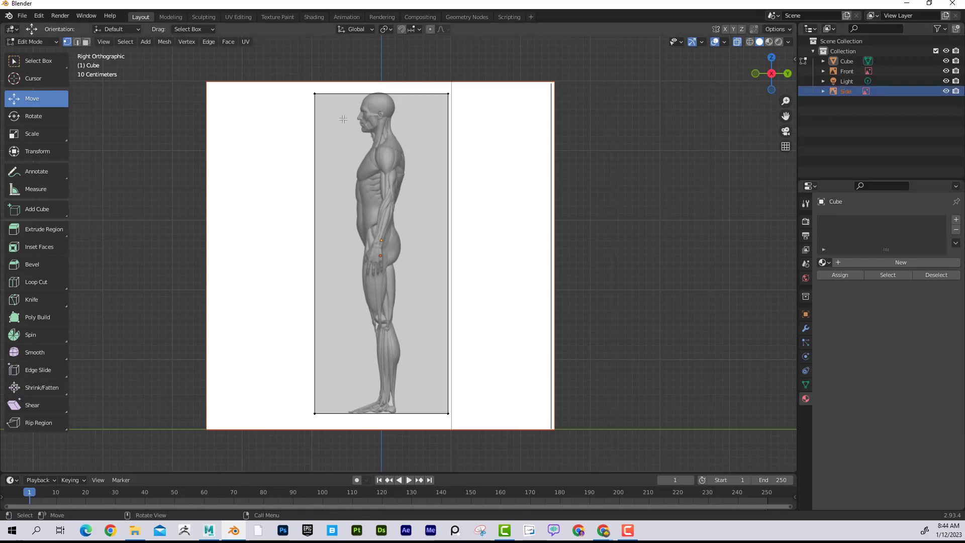
# - In Object Mode, select the side reference image and scale it down uniformly to about 0.995 to match the cube's height
pyautogui.press('Tab')
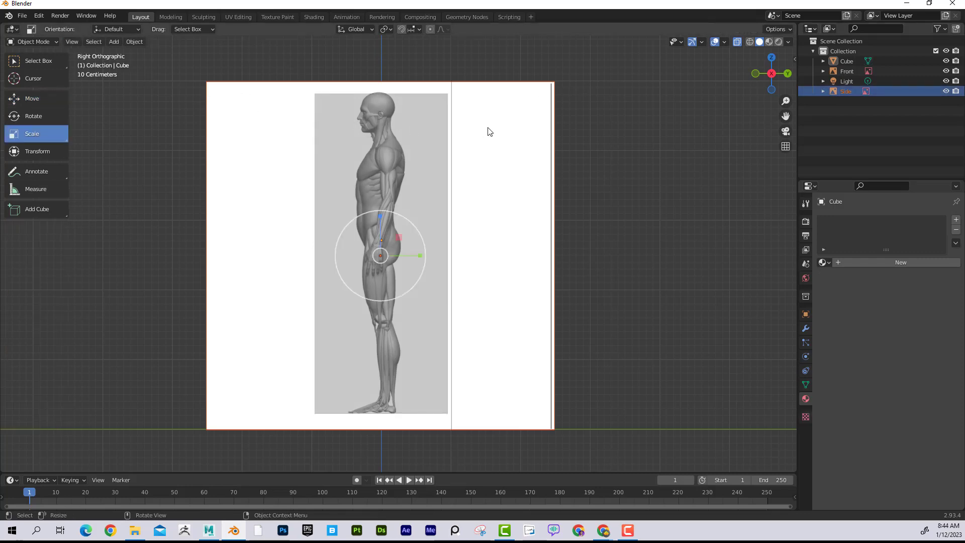
pyautogui.click(501, 130)
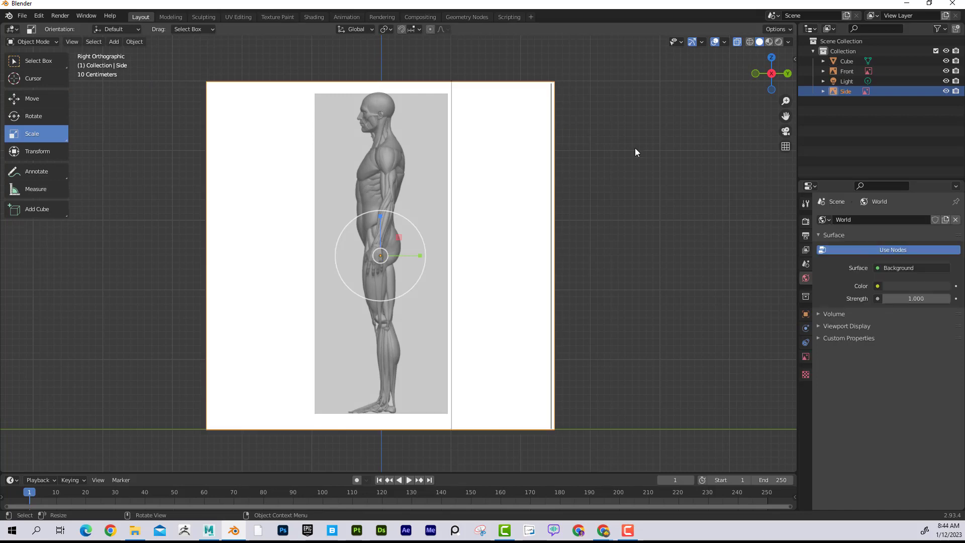
pyautogui.press('s')
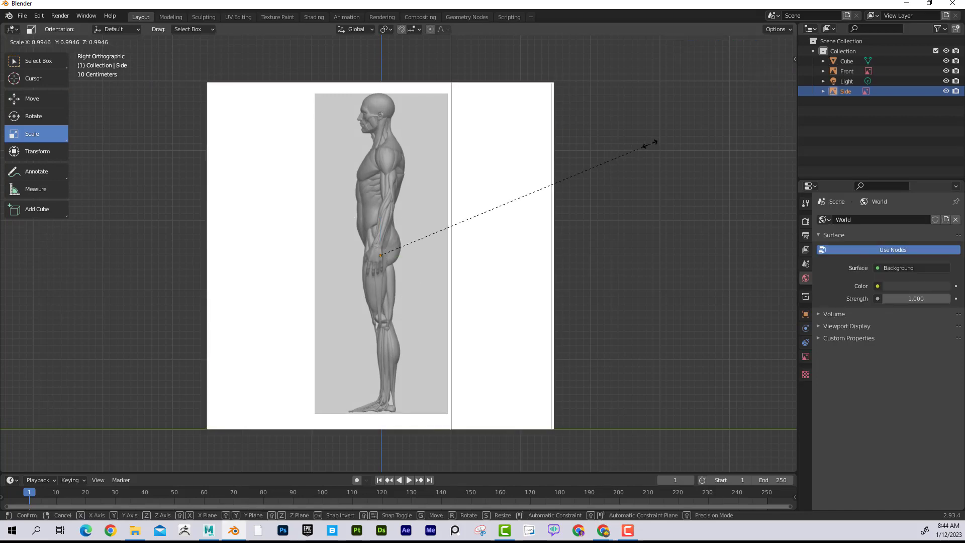
pyautogui.click(650, 144)
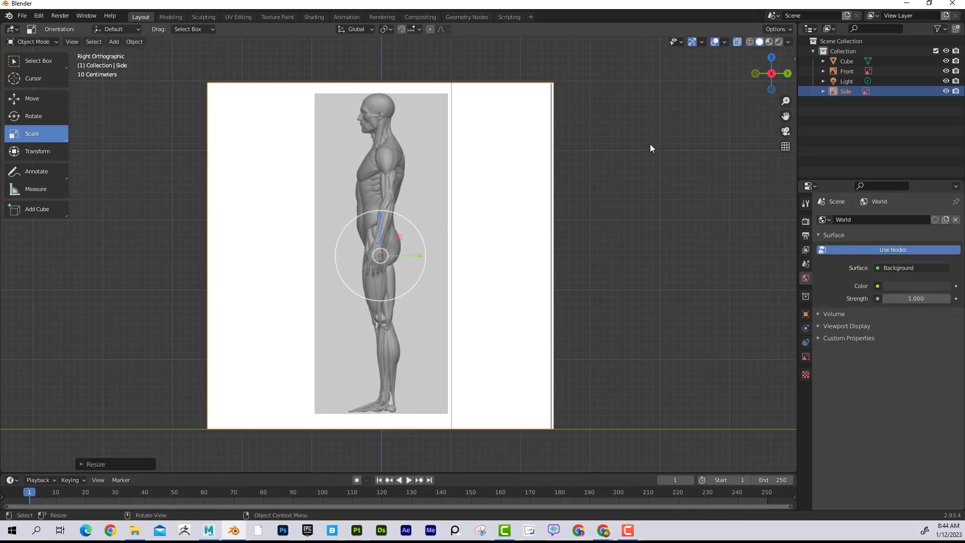
# - Move the side reference image slightly down along Z to align the figure with the cube, and leave the image selected
pyautogui.click(40, 95)
pyautogui.moveTo(379, 215); pyautogui.dragTo(379, 217)
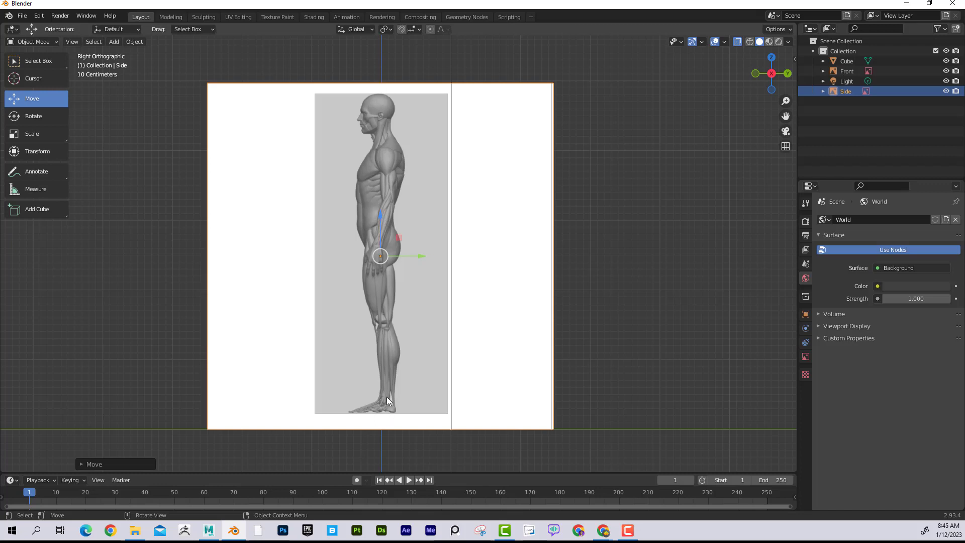
pyautogui.click(347, 302)
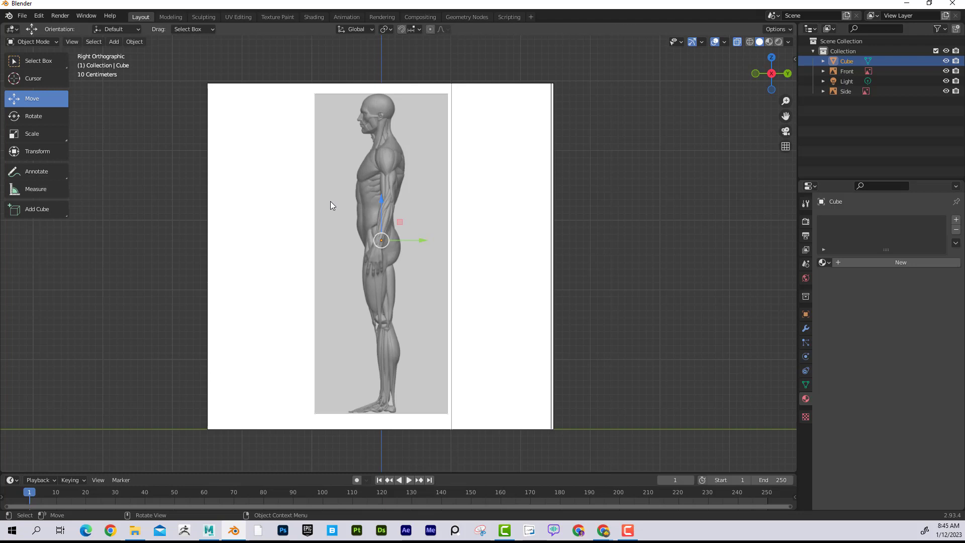
pyautogui.click(330, 159)
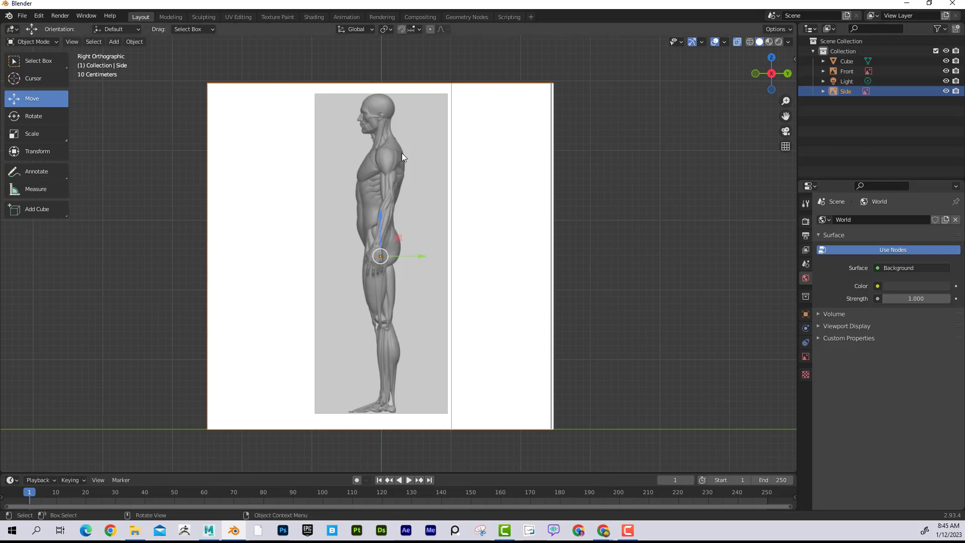
# - In Edit Mode on the cube, move its front and back vertices inward along Y to fit the side figure's torso depth
pyautogui.click(855, 64)
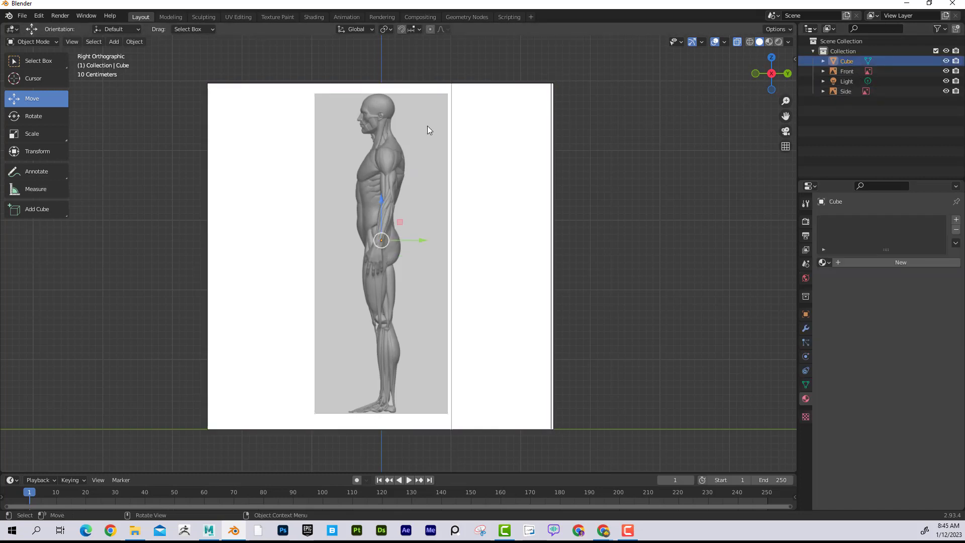
pyautogui.press('Tab')
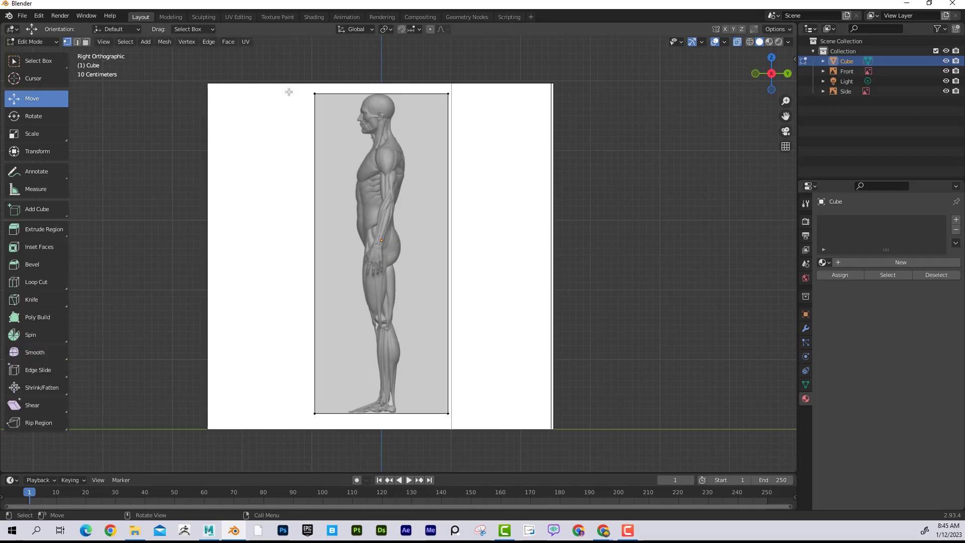
pyautogui.moveTo(288, 89); pyautogui.dragTo(337, 425)
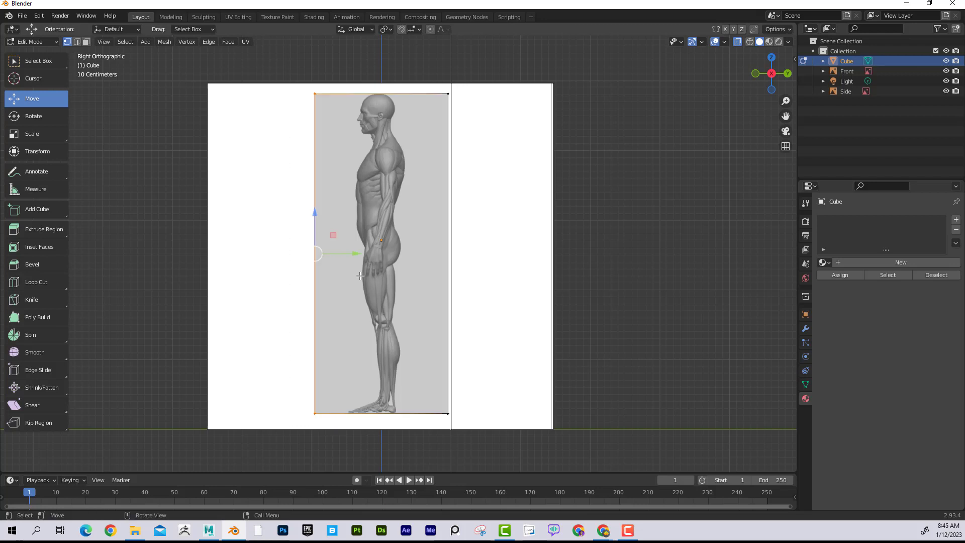
pyautogui.moveTo(353, 255); pyautogui.dragTo(395, 257)
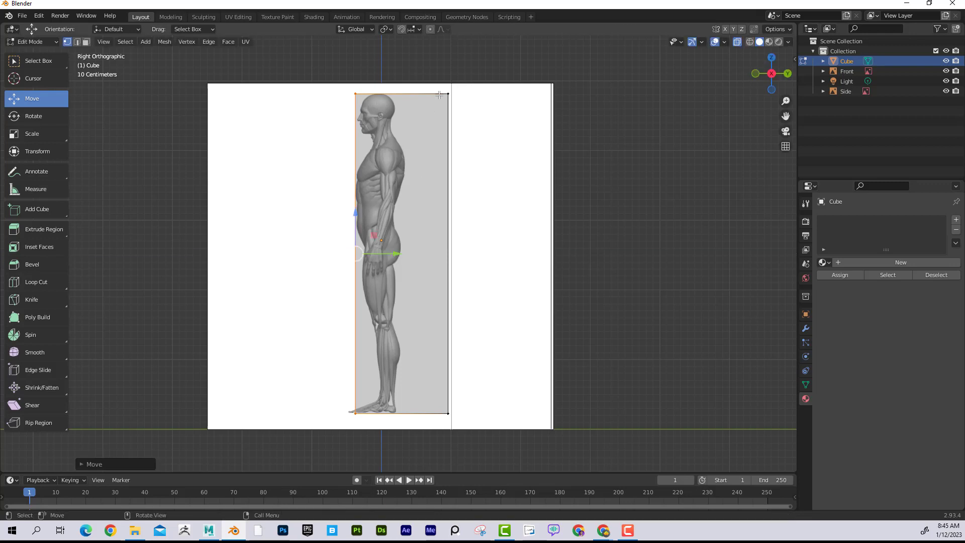
pyautogui.moveTo(445, 89); pyautogui.dragTo(471, 434)
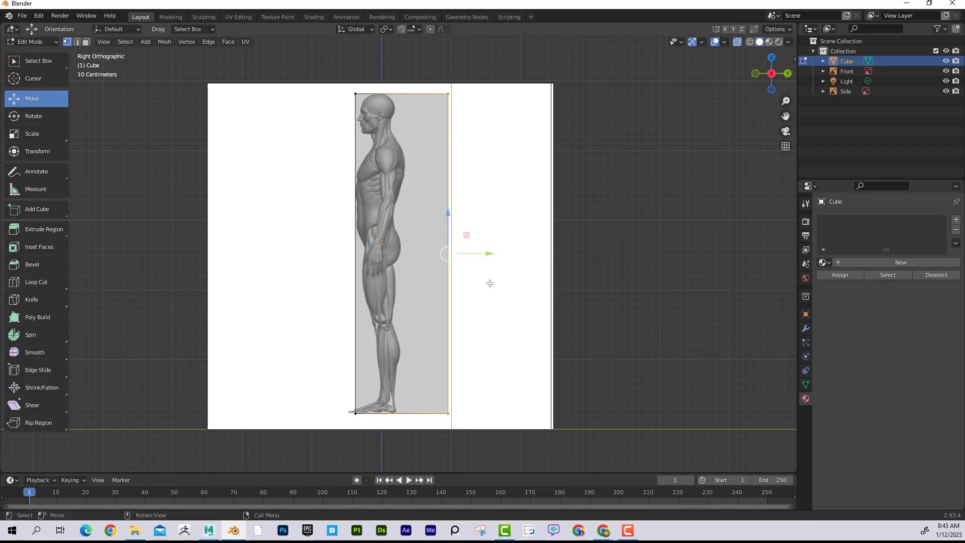
pyautogui.moveTo(490, 252); pyautogui.dragTo(447, 252)
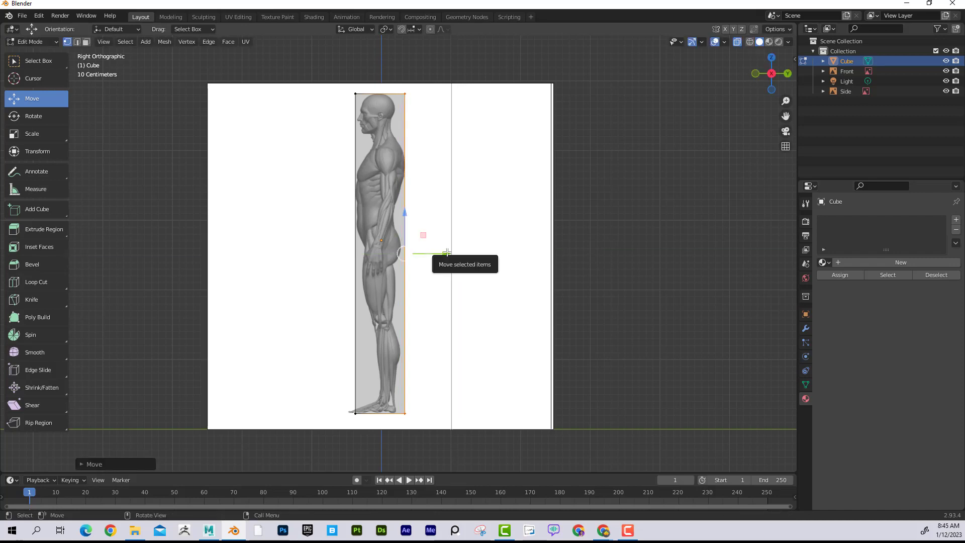
# - In the front view, add a horizontal loop cut around the cube and move it up along Z to just below the figure's chin
pyautogui.press('KP_1')
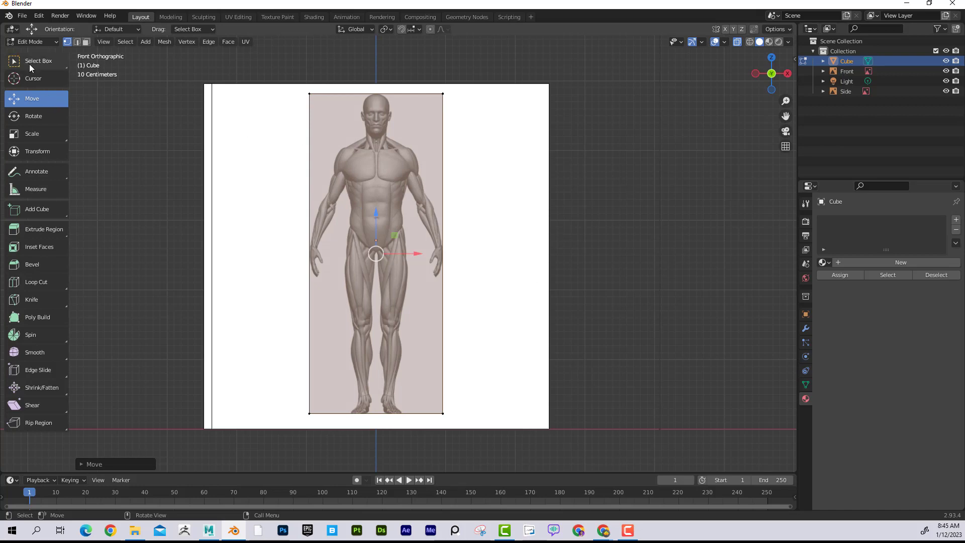
pyautogui.click(575, 147)
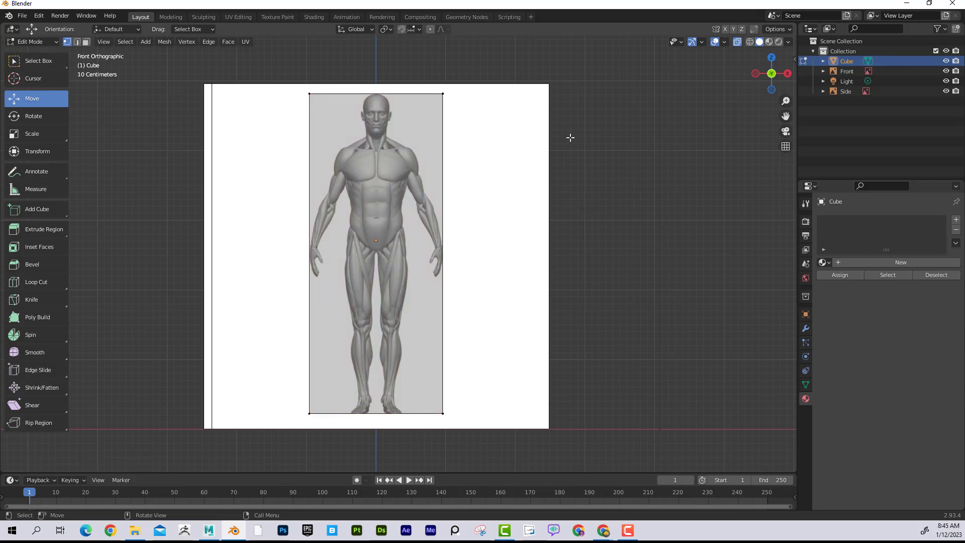
pyautogui.click(209, 43)
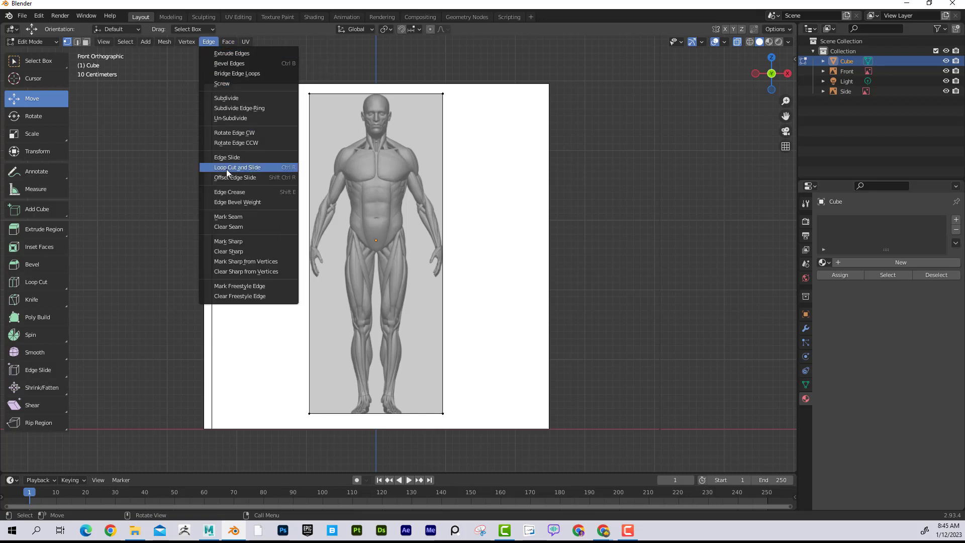
pyautogui.click(252, 168)
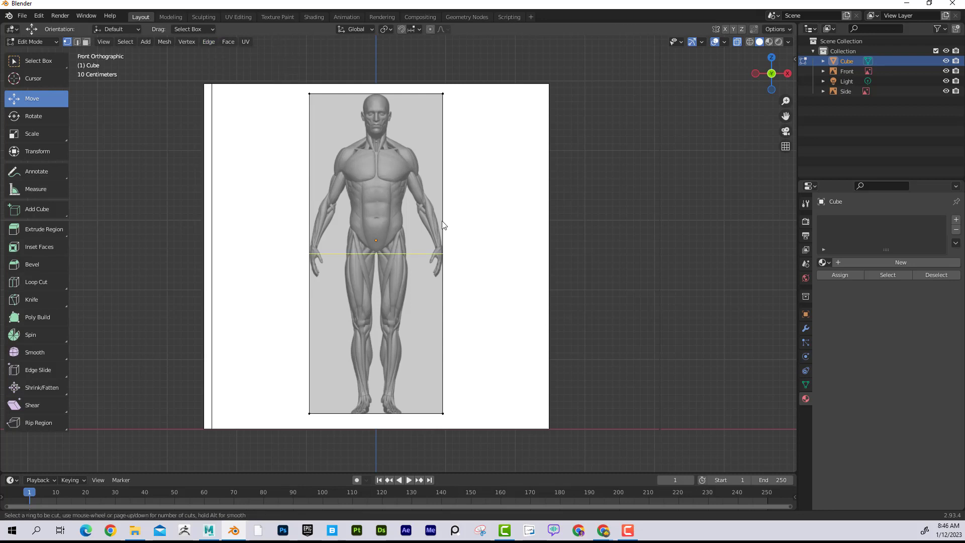
pyautogui.click(438, 252)
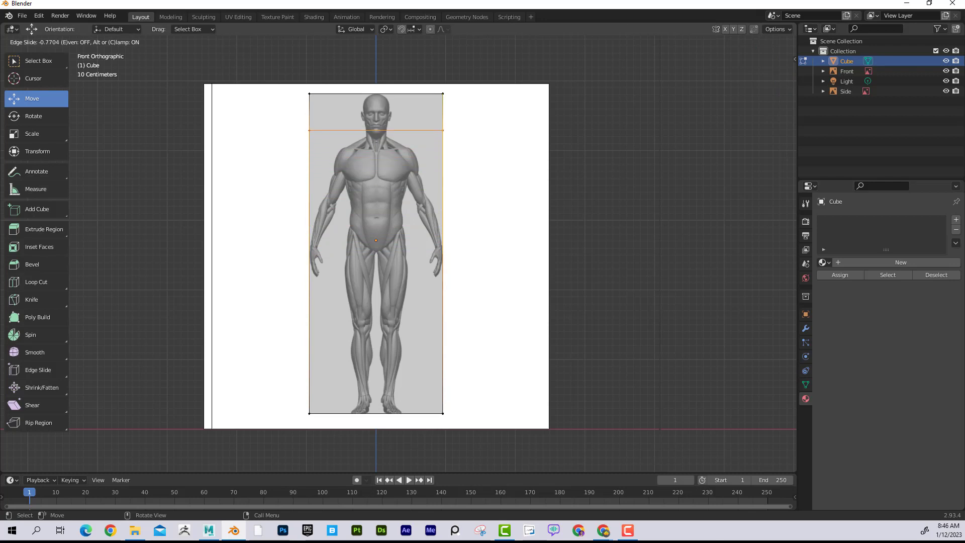
pyautogui.rightClick(420, 128)
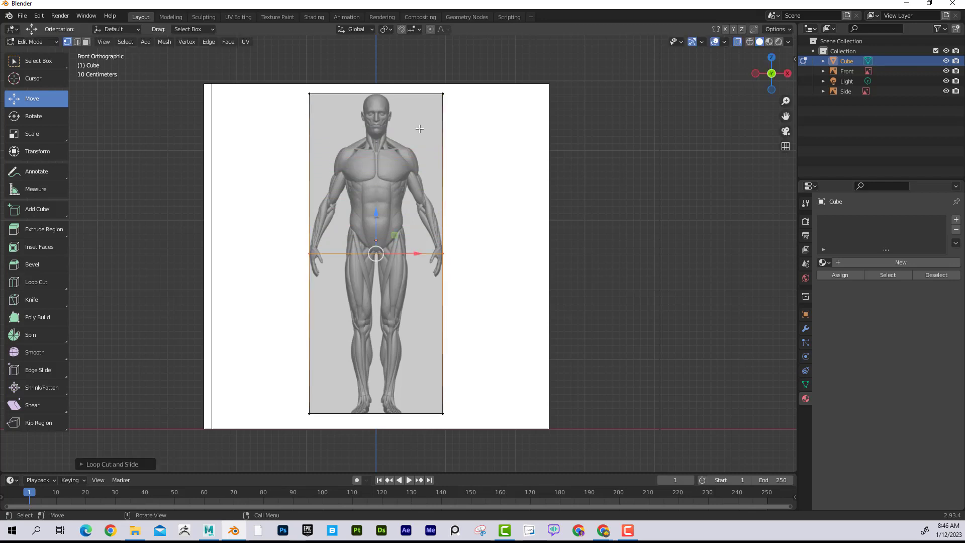
pyautogui.click(426, 230)
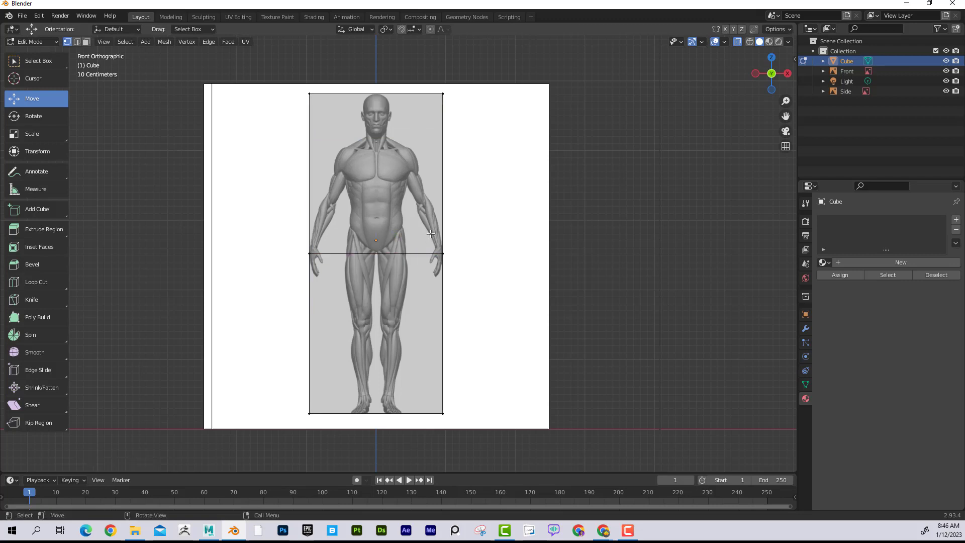
pyautogui.keyDown('alt'); pyautogui.click(430, 252); pyautogui.keyUp('alt')
pyautogui.moveTo(377, 214); pyautogui.dragTo(390, 95)
pyautogui.click(413, 114)
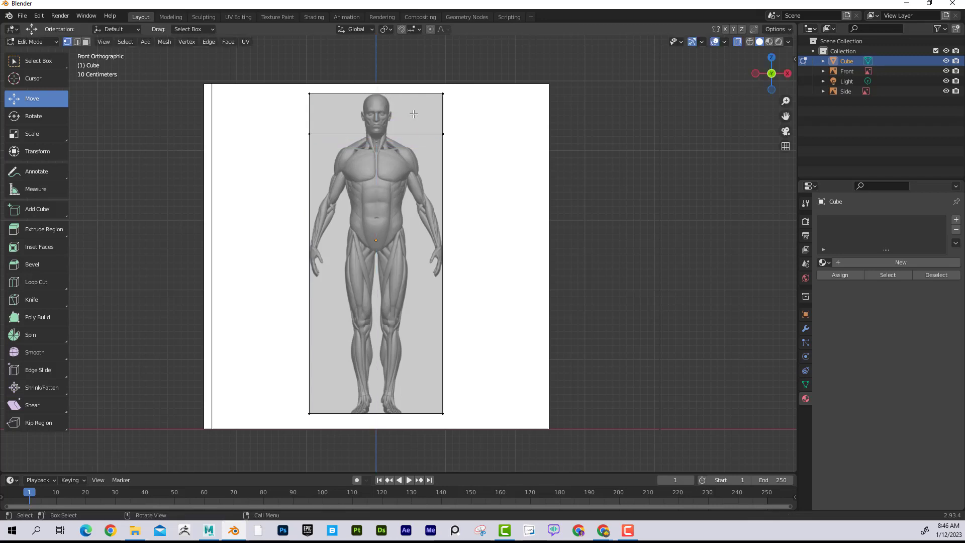
# - Add a second horizontal loop cut below the chin loop and slide it by about 0.023 to the level of the figure's fingertips
pyautogui.scroll(3, 411, 114)
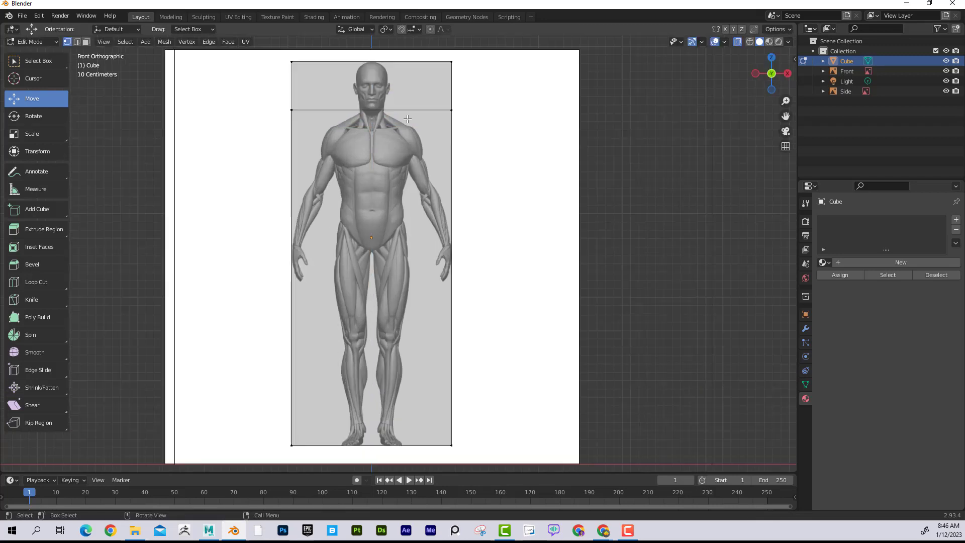
pyautogui.keyDown('shift'); pyautogui.moveTo(401, 126); pyautogui.dragTo(402, 284, button='middle'); pyautogui.keyUp('shift')
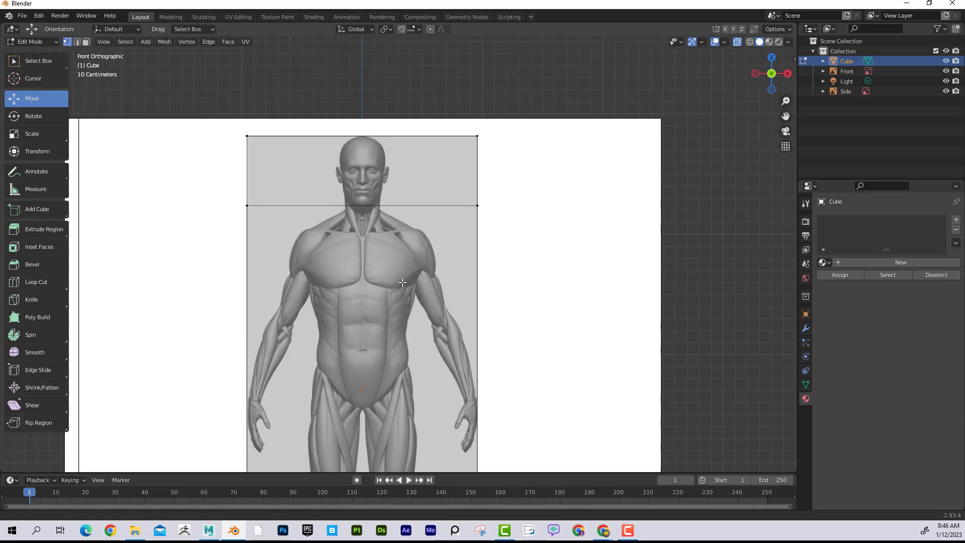
pyautogui.scroll(3, 399, 277)
pyautogui.scroll(-1, 373, 203)
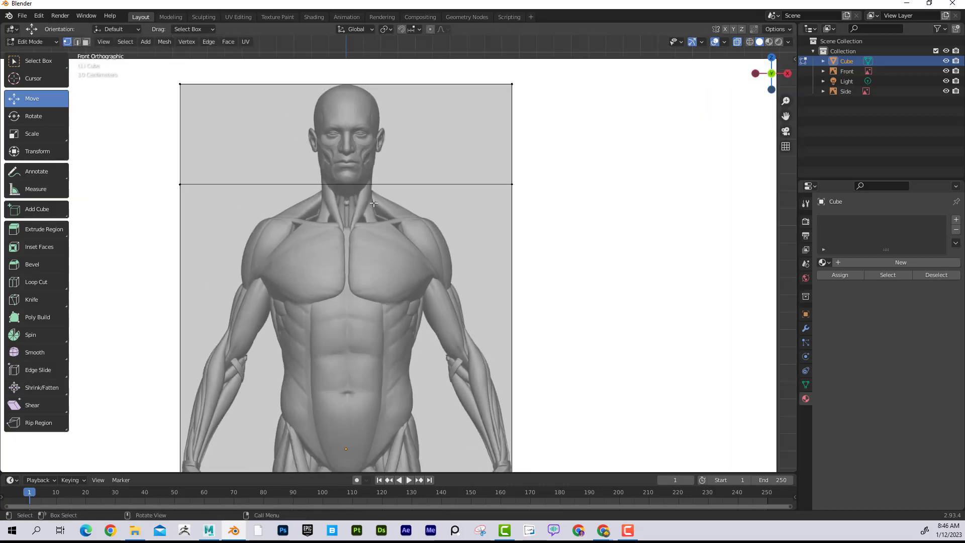
pyautogui.scroll(-1, 409, 222)
pyautogui.keyDown('shift'); pyautogui.moveTo(424, 252); pyautogui.dragTo(424, 155, button='middle'); pyautogui.keyUp('shift')
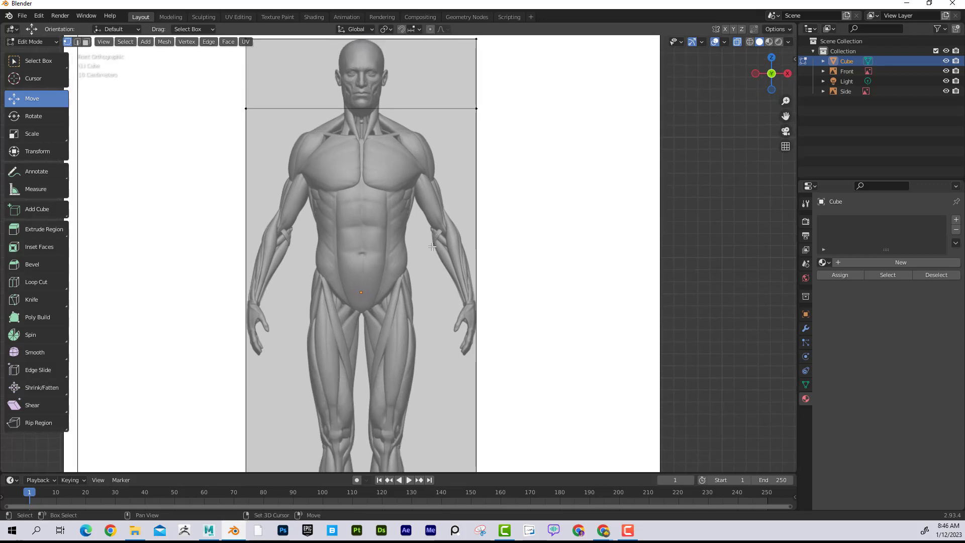
pyautogui.click(209, 42)
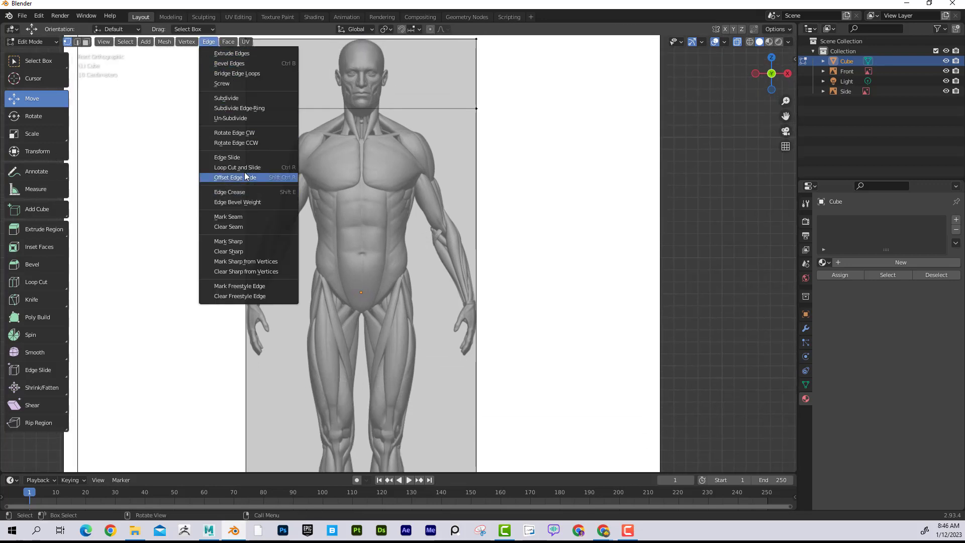
pyautogui.click(291, 169)
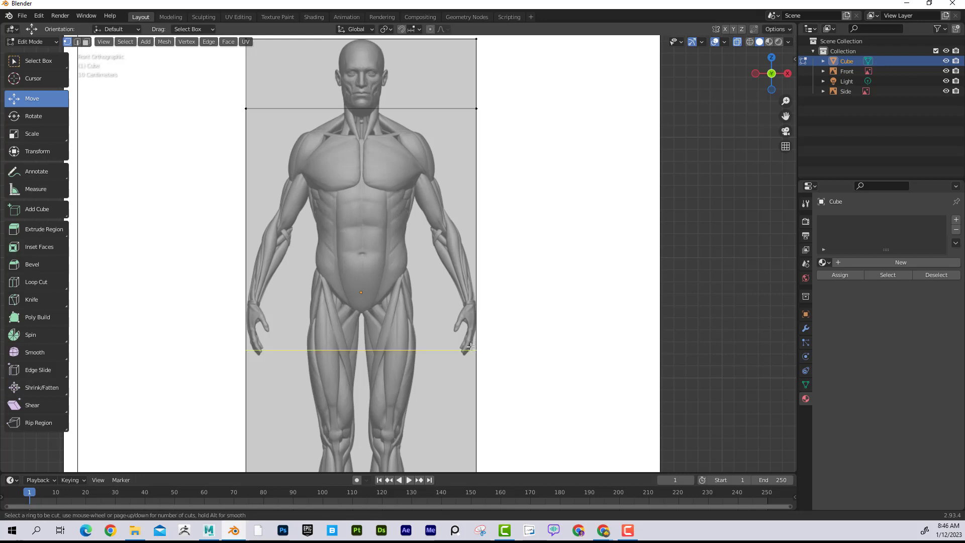
pyautogui.click(472, 351)
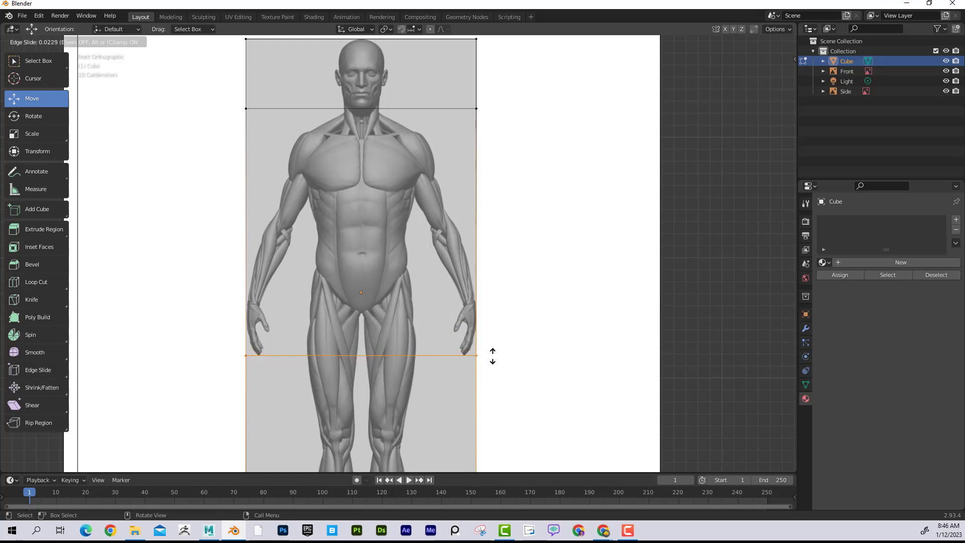
pyautogui.click(492, 356)
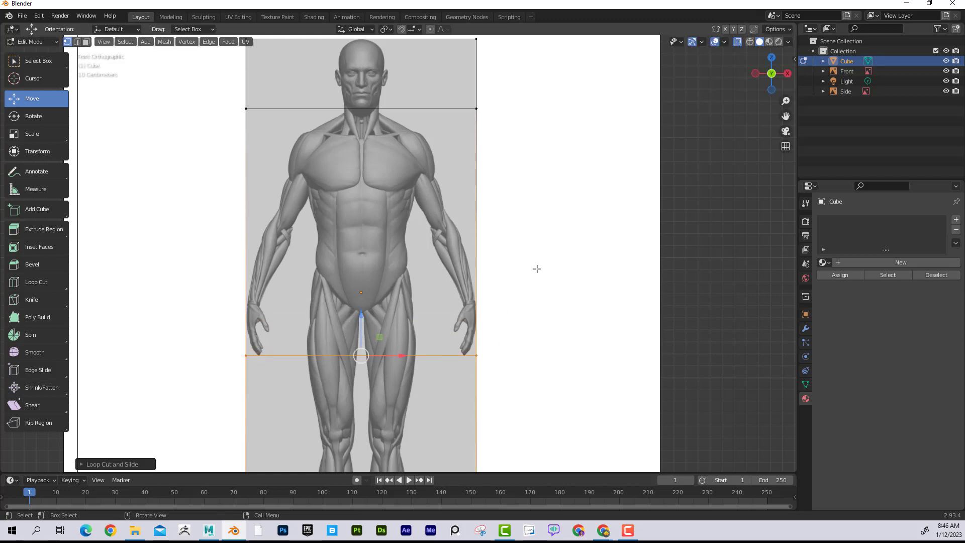
# - Examine how the chin and fingertip loops line up with the figure in the side view, and return to the front view
pyautogui.scroll(-1, 537, 269)
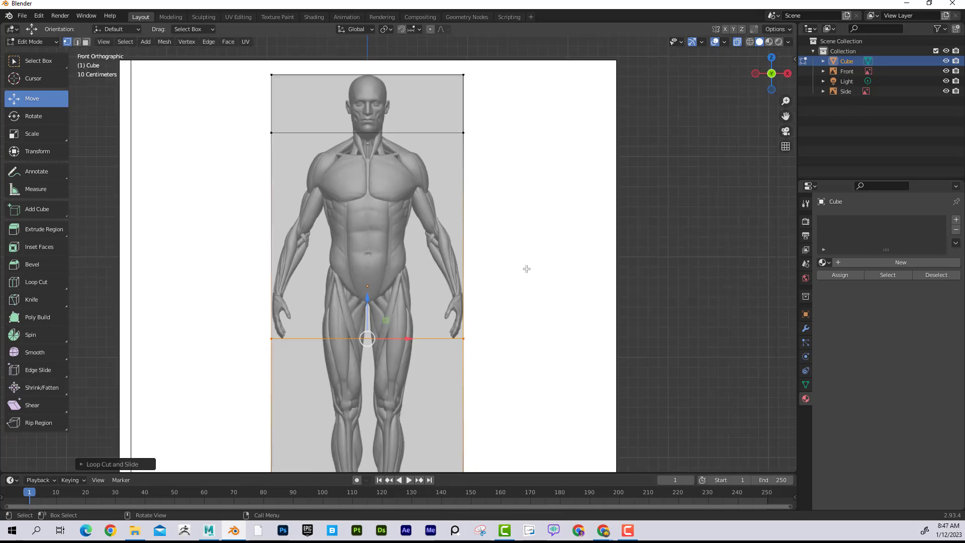
pyautogui.press('KP_3')
pyautogui.scroll(2, 461, 331)
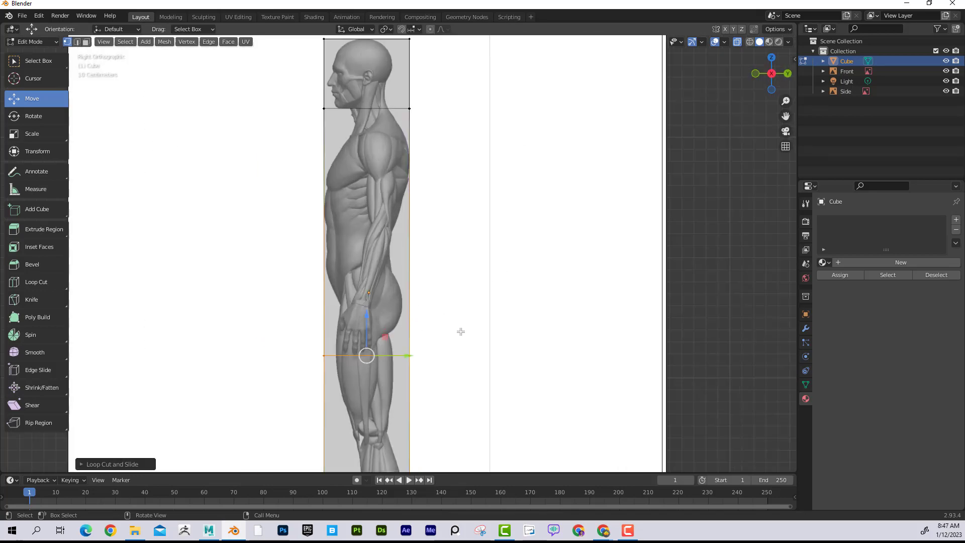
pyautogui.scroll(-1, 452, 320)
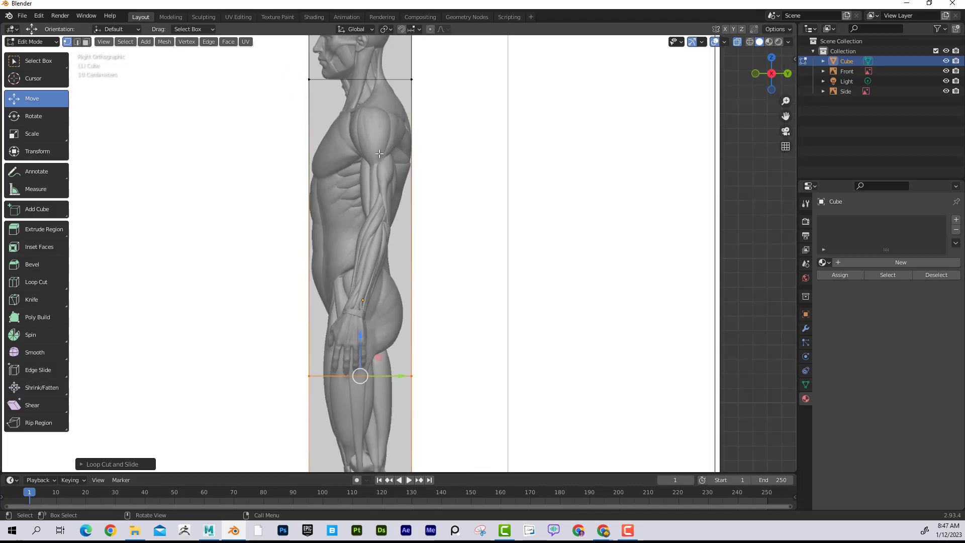
pyautogui.scroll(-2, 439, 169)
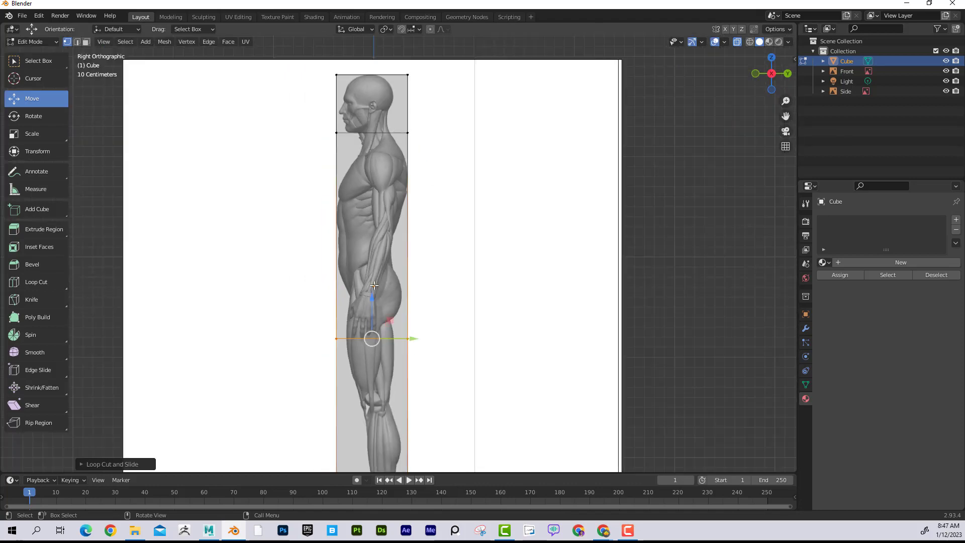
pyautogui.scroll(-2, 436, 212)
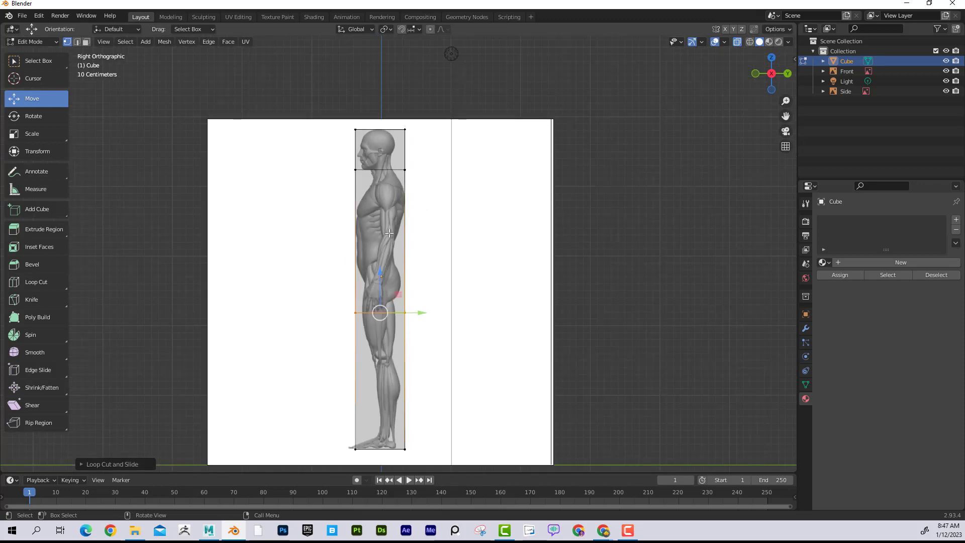
pyautogui.press('KP_1')
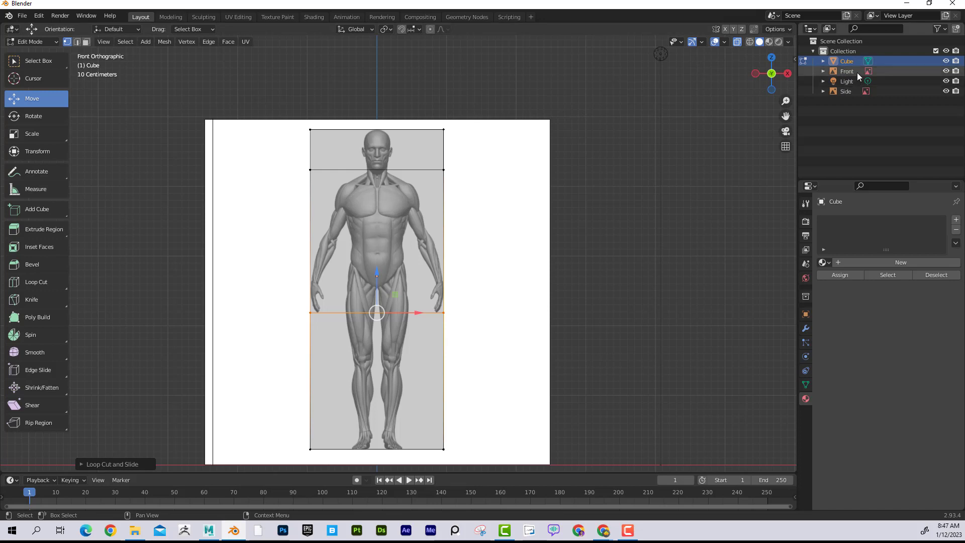
# - Return to Object Mode in a perspective view with the front reference image selected, and show the Selectable toggles in the Outliner
pyautogui.click(847, 91)
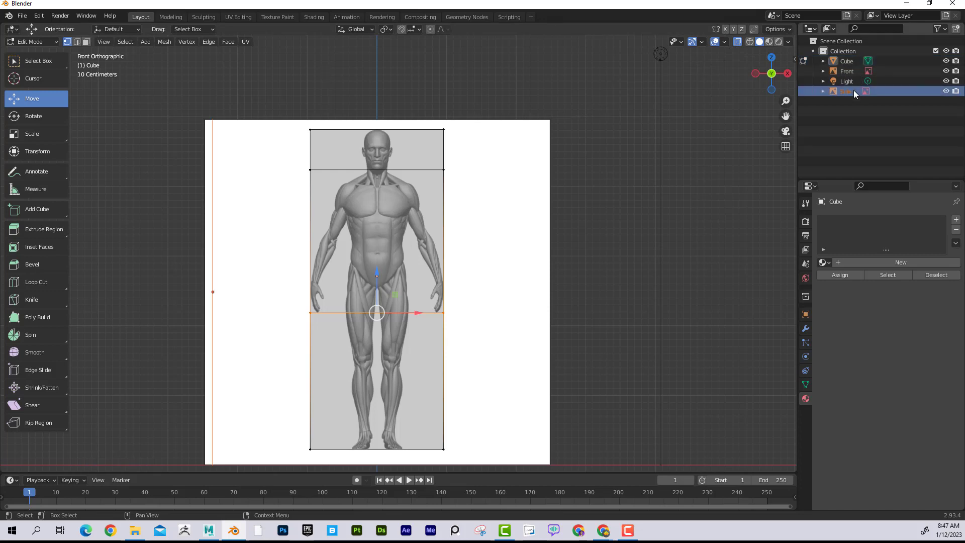
pyautogui.click(639, 144)
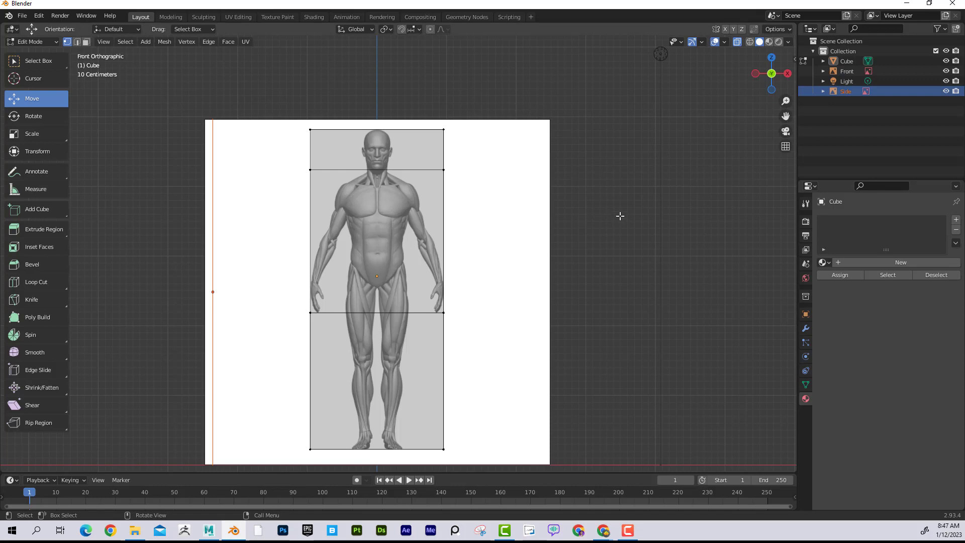
pyautogui.moveTo(625, 198); pyautogui.dragTo(601, 214, button='middle')
pyautogui.scroll(-3, 601, 214)
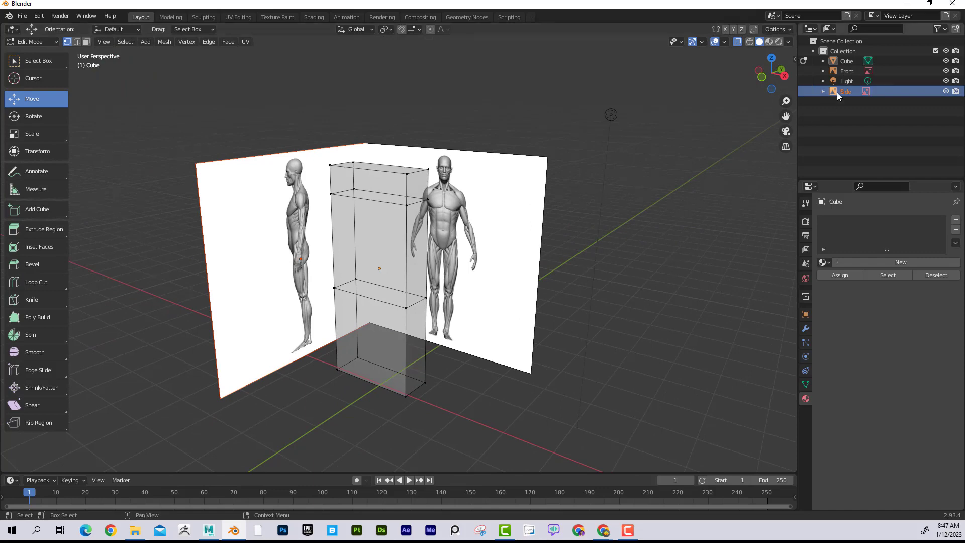
pyautogui.click(849, 71)
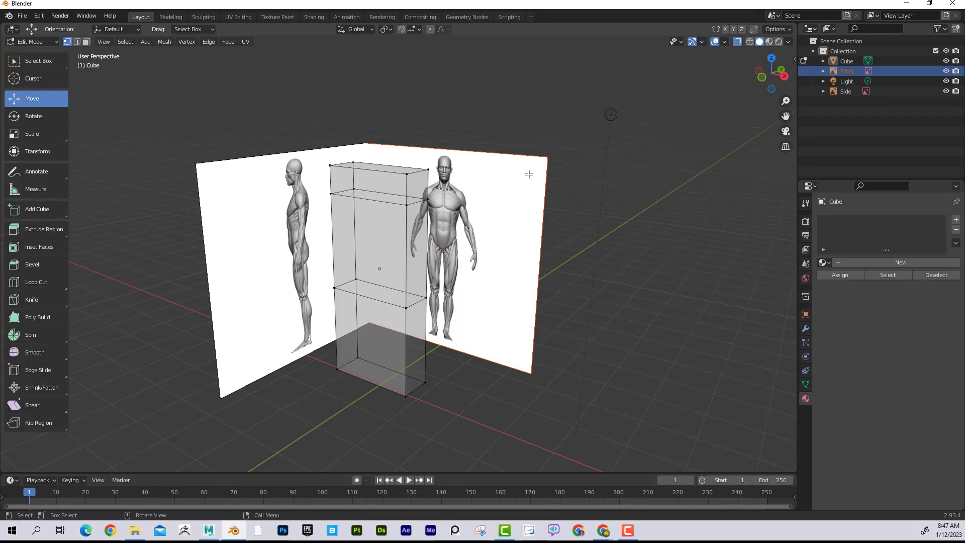
pyautogui.press('Tab')
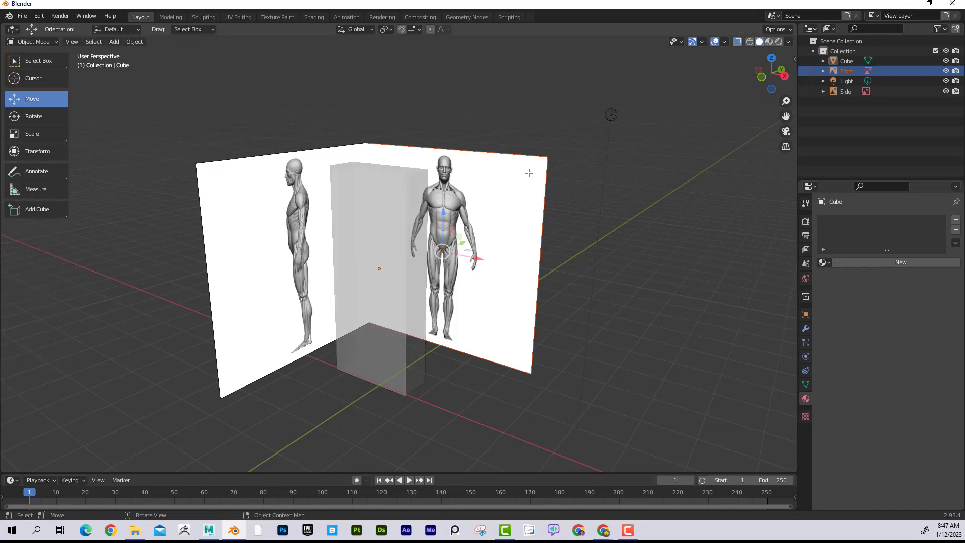
pyautogui.click(500, 176)
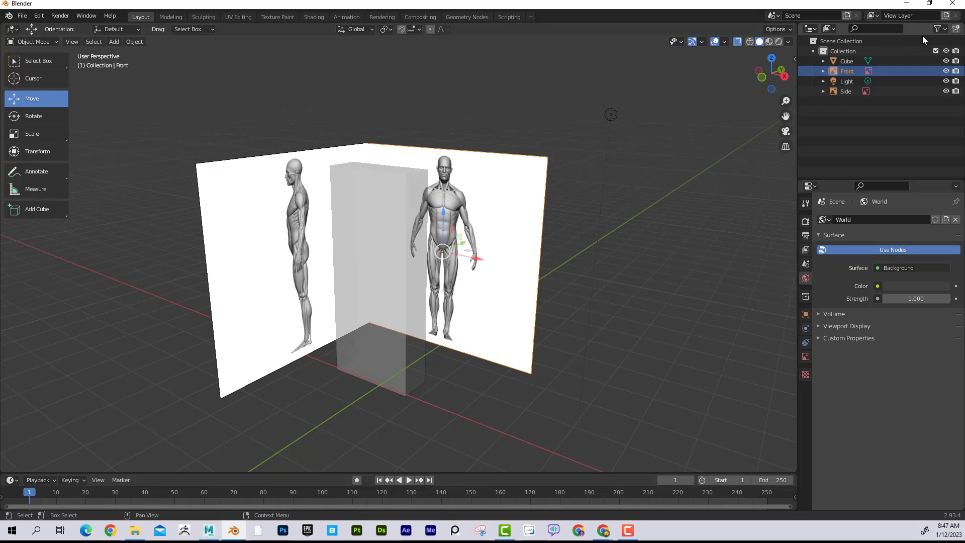
pyautogui.click(938, 29)
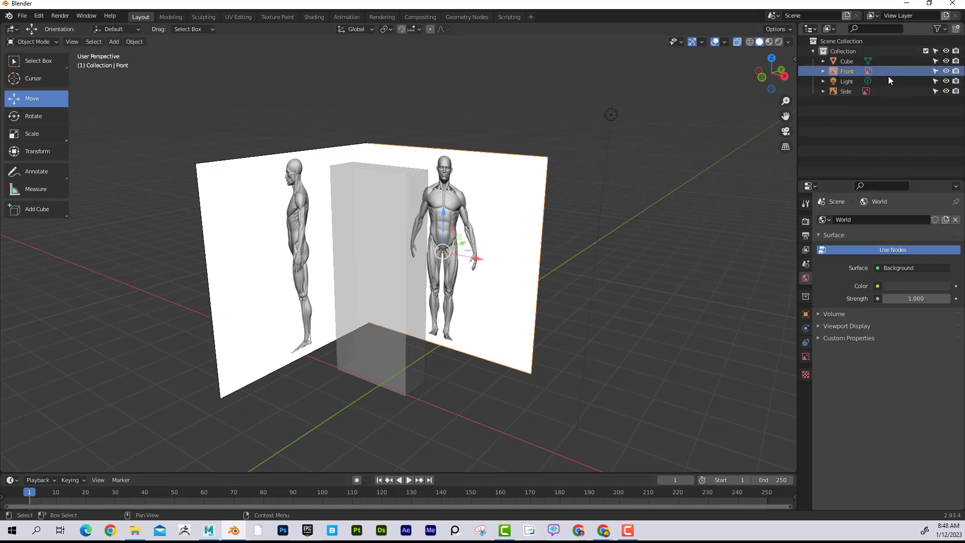
# - Disable viewport selection for the Front reference image and test it by selecting the image area and the cube
pyautogui.click(936, 71)
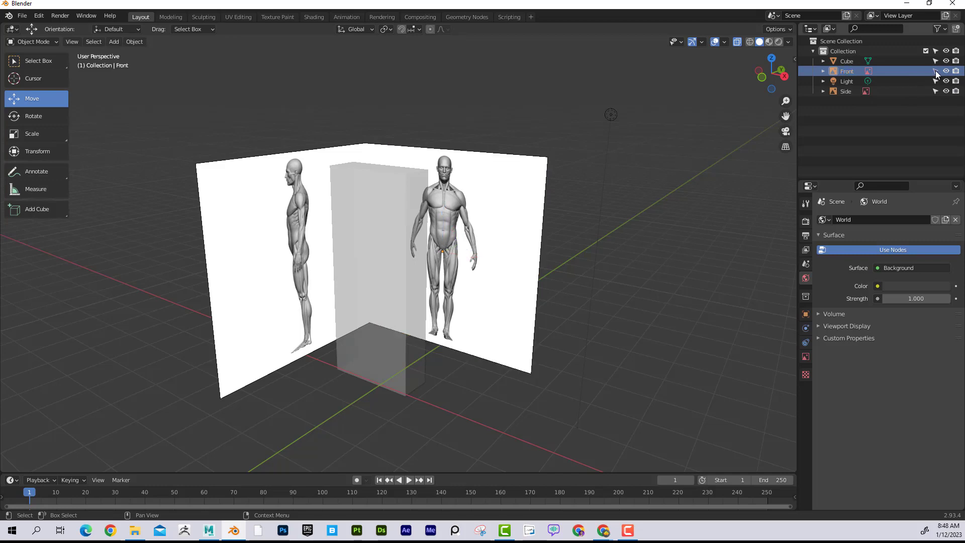
pyautogui.moveTo(524, 148); pyautogui.dragTo(572, 202)
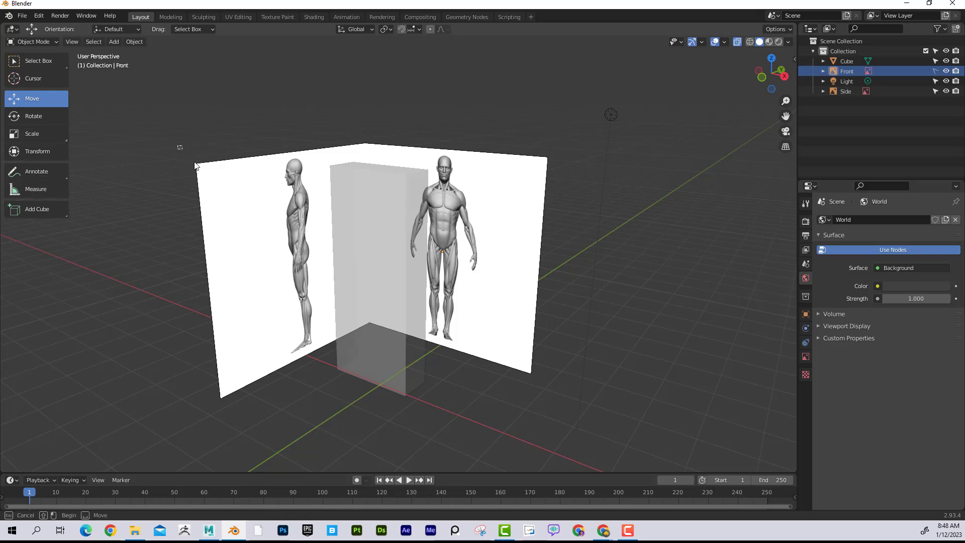
pyautogui.click(217, 185)
pyautogui.click(373, 187)
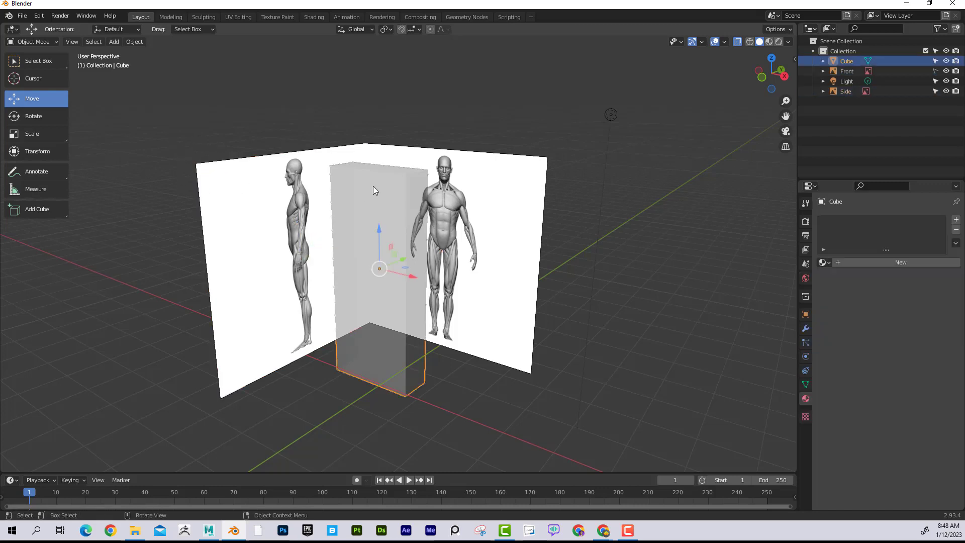
# - Select the Side reference image and disable its selection in the viewport
pyautogui.click(284, 170)
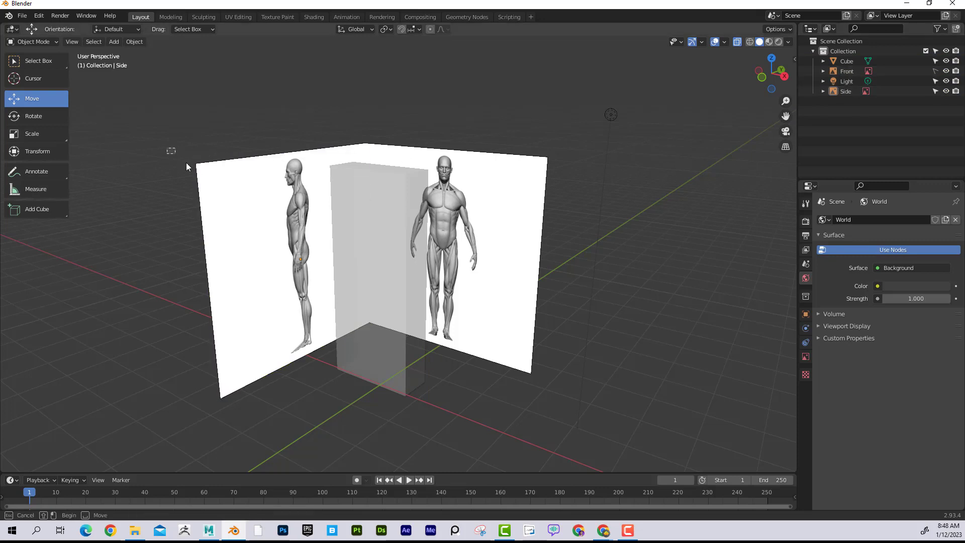
pyautogui.click(229, 187)
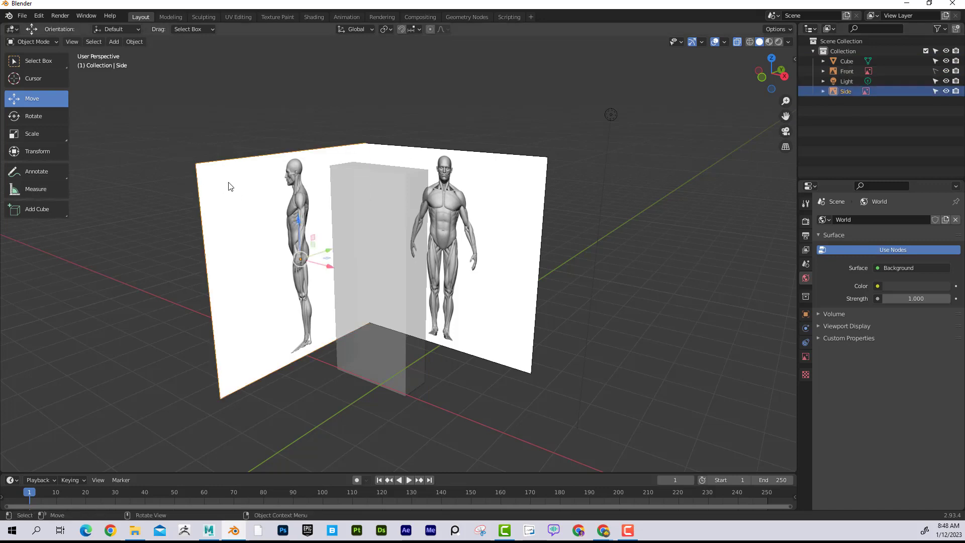
pyautogui.click(936, 91)
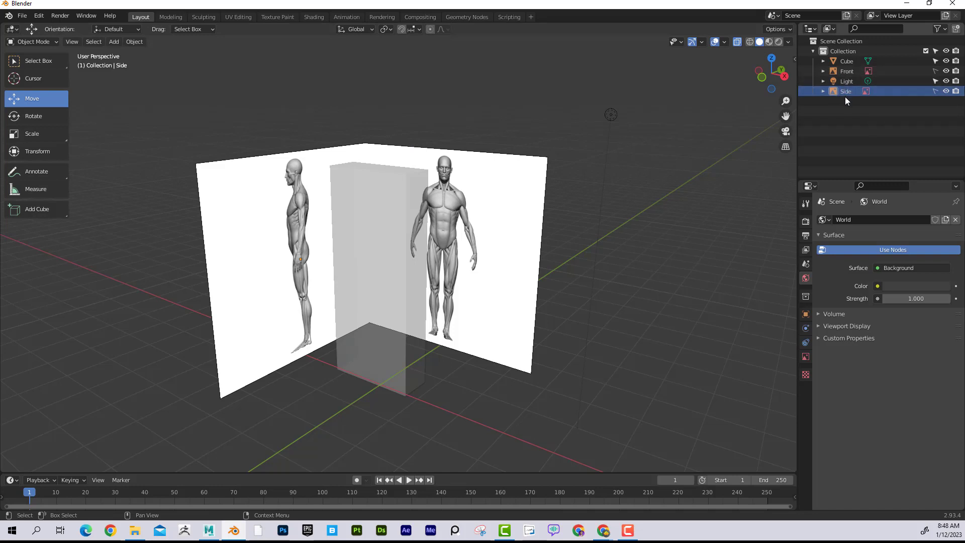
# - Create a new collection and rename it ImagePlanes
pyautogui.click(956, 31)
pyautogui.click(842, 101)
pyautogui.doubleClick(847, 102)
pyautogui.write('ImagePlan')
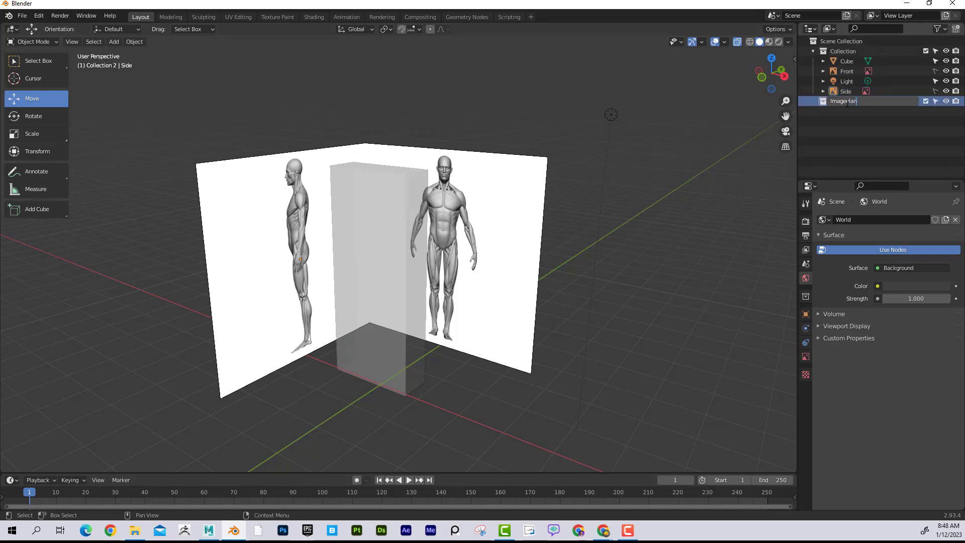
pyautogui.write('es')
pyautogui.press('Return')
# - Move the Side and Front reference images into the ImagePlanes collection and collapse it in the Outliner
pyautogui.moveTo(846, 93); pyautogui.dragTo(844, 104)
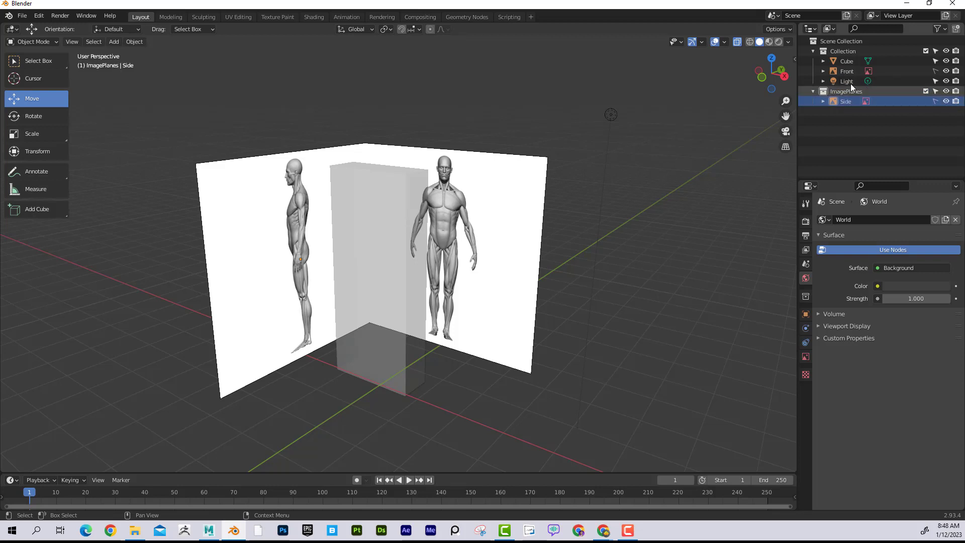
pyautogui.moveTo(845, 71); pyautogui.dragTo(848, 100)
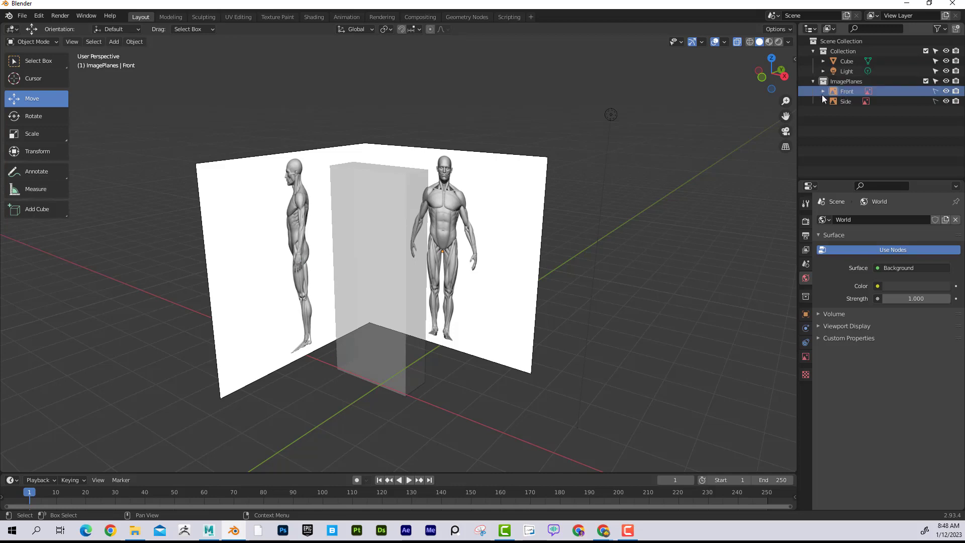
pyautogui.click(813, 82)
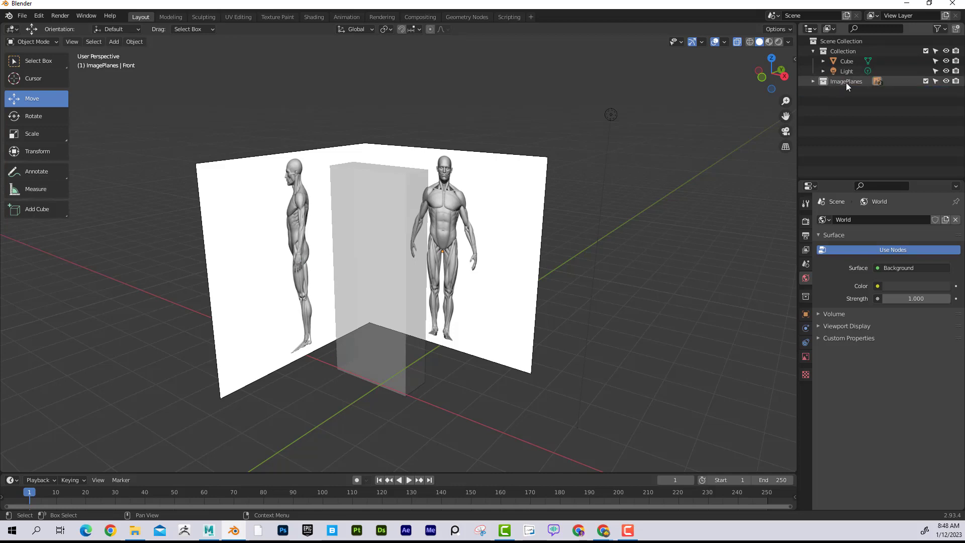
pyautogui.click(813, 81)
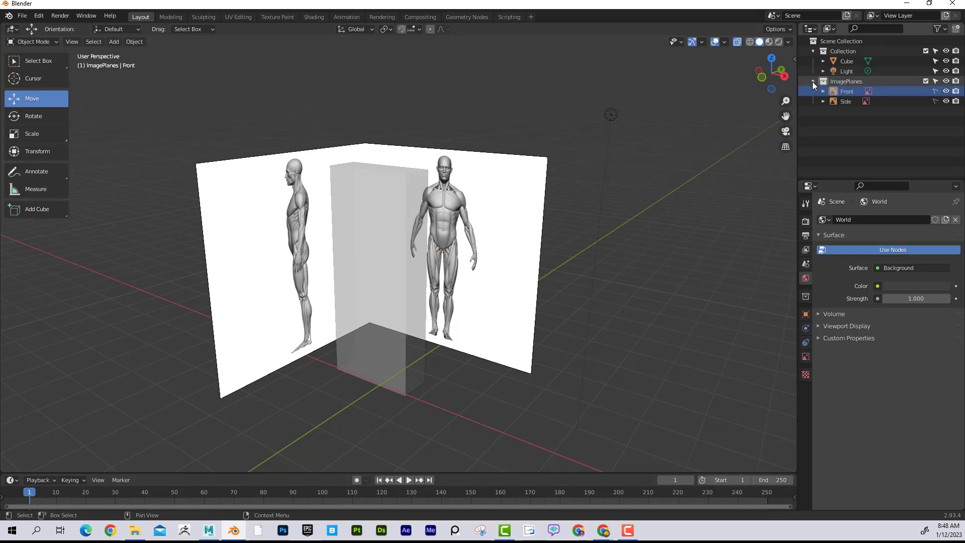
pyautogui.click(813, 81)
pyautogui.click(813, 82)
pyautogui.click(813, 80)
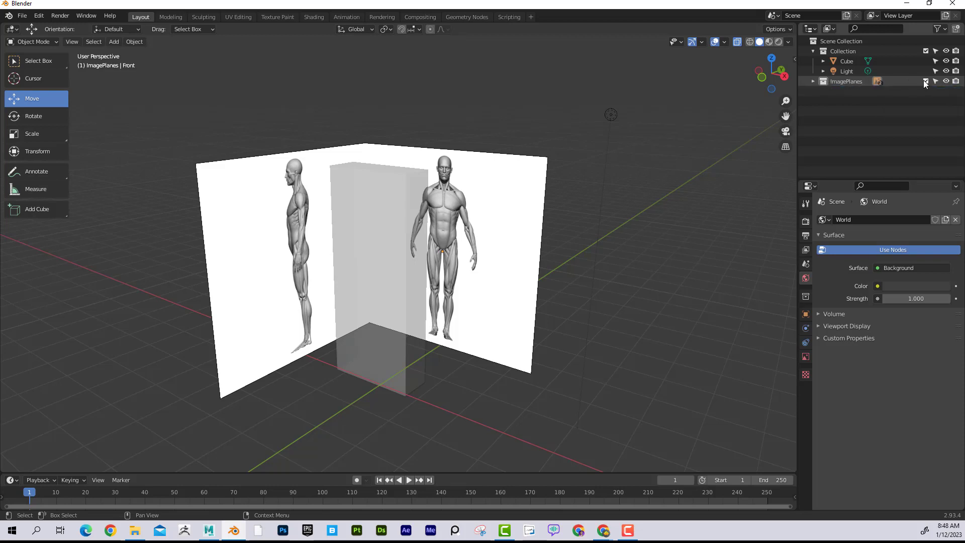
# - Toggle the ImagePlanes collection's viewport visibility, leaving it shown, and disable selection for the whole collection
pyautogui.click(946, 81)
pyautogui.click(946, 81)
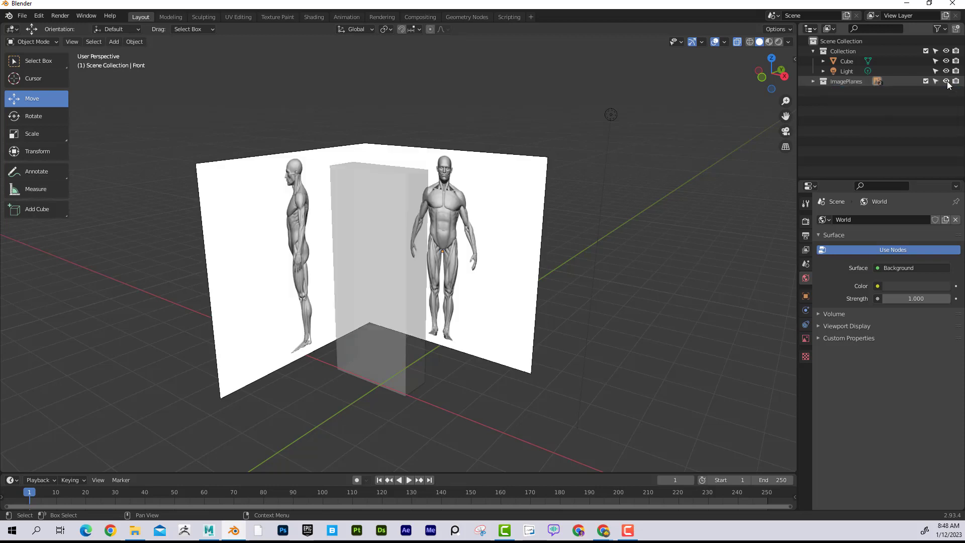
pyautogui.click(946, 82)
pyautogui.click(946, 82)
pyautogui.click(947, 81)
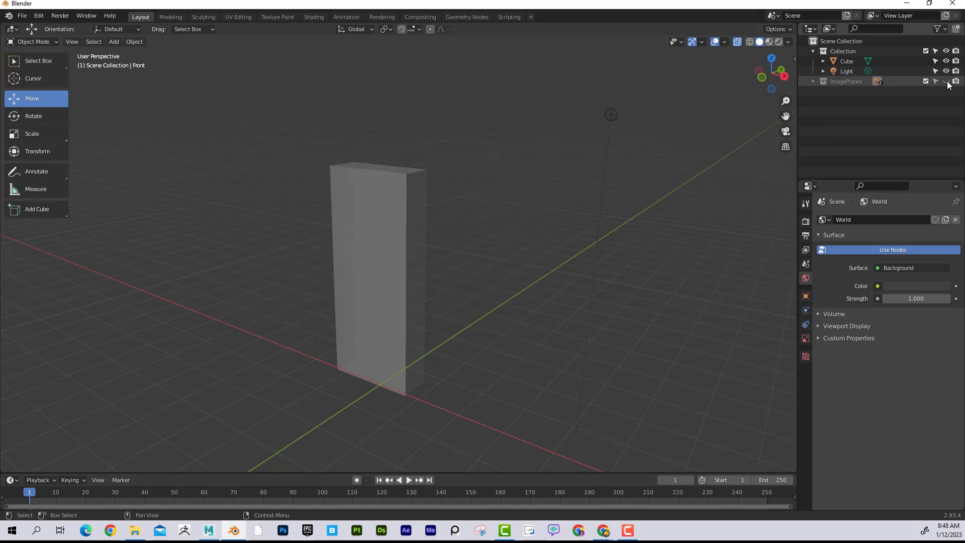
pyautogui.click(947, 81)
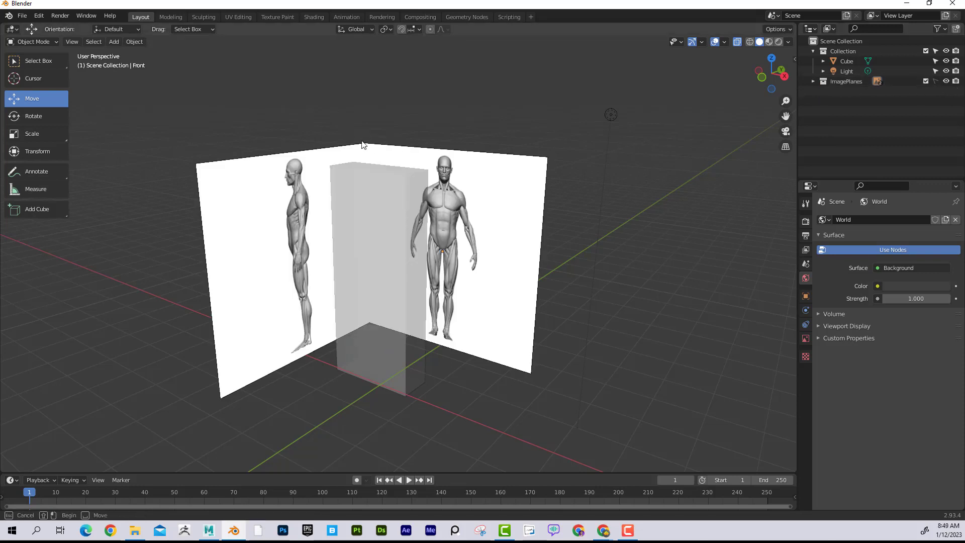
# - Delete the cube standing between the two reference images
pyautogui.click(403, 200)
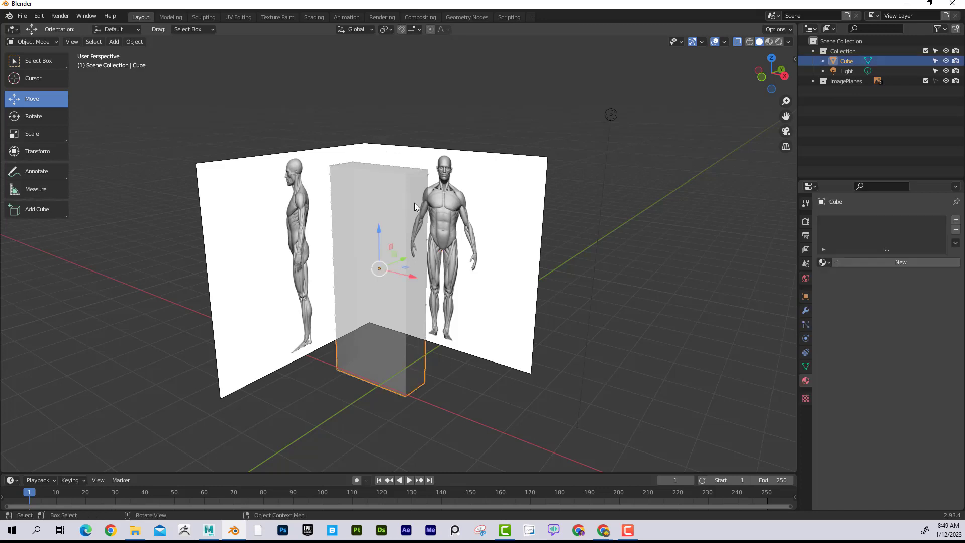
pyautogui.moveTo(387, 211)
pyautogui.mouseDown(button='middle')
pyautogui.moveTo(399, 212)
pyautogui.moveTo(381, 213)
pyautogui.mouseUp(button='middle')
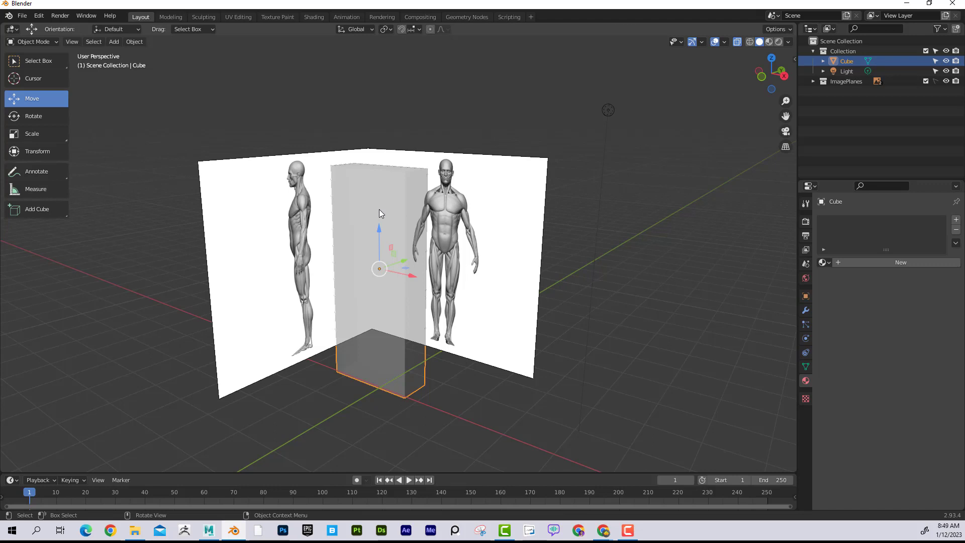
pyautogui.press('Delete')
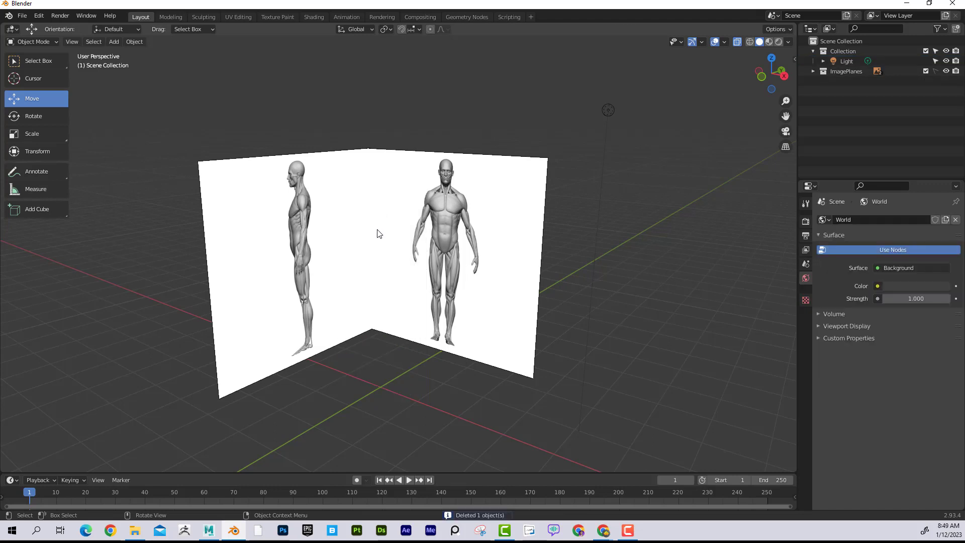
pyautogui.scroll(2, 377, 230)
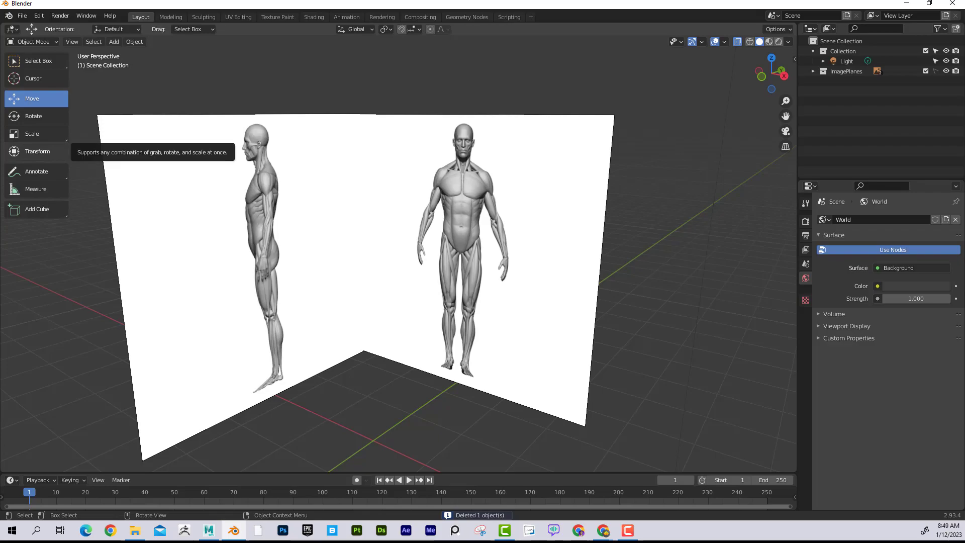